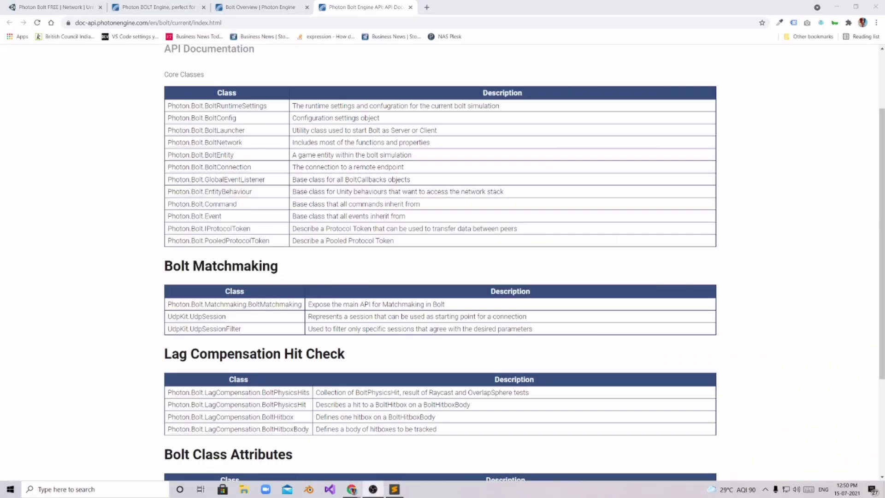
# - Browse the BOLT Engine, store and API tabs, ending on the Photon Bolt FREE store page
pyautogui.click(296, 8)
pyautogui.click(121, 6)
pyautogui.click(72, 4)
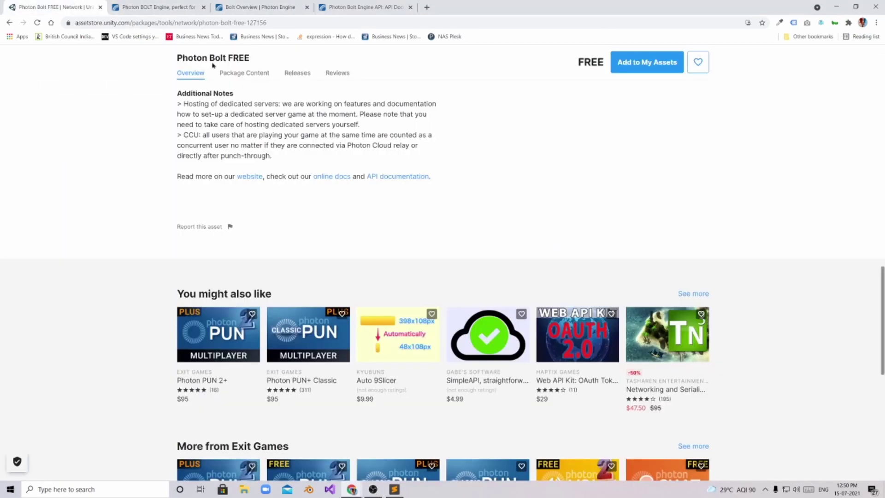
pyautogui.click(159, 8)
pyautogui.click(365, 7)
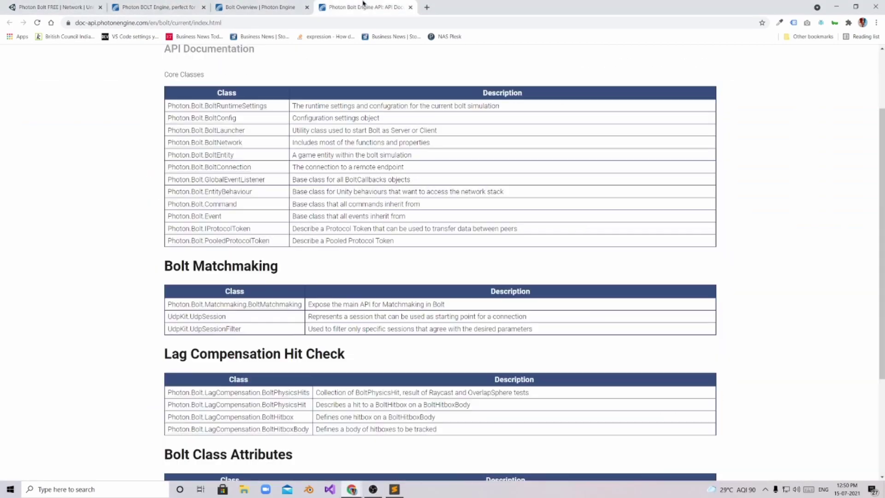
pyautogui.click(132, 6)
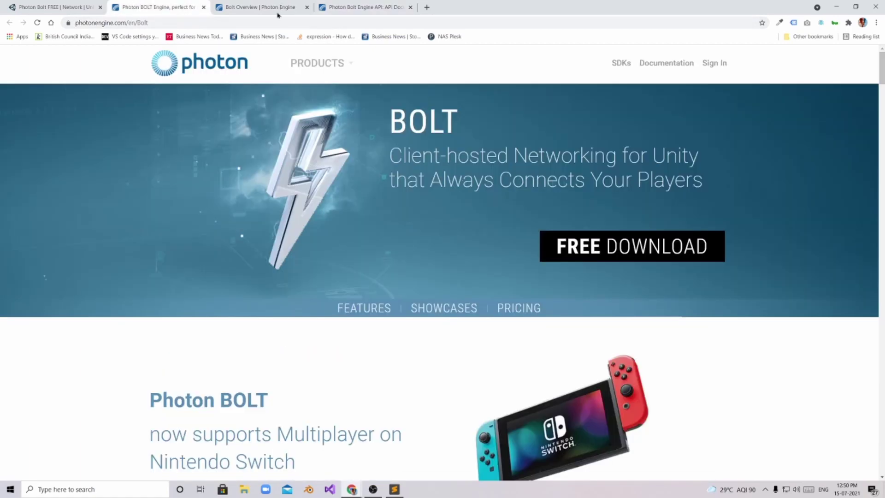
pyautogui.click(55, 7)
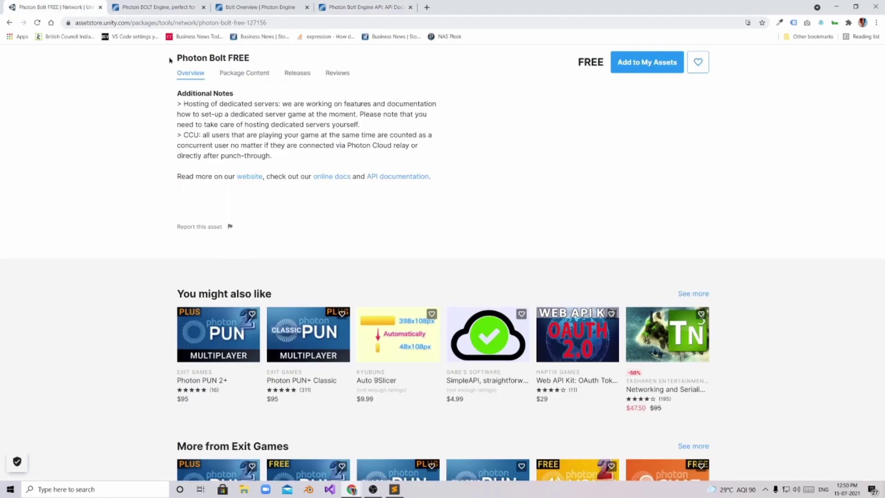
pyautogui.scroll(-3, 288, 120)
pyautogui.scroll(3, 287, 120)
pyautogui.scroll(3, 288, 119)
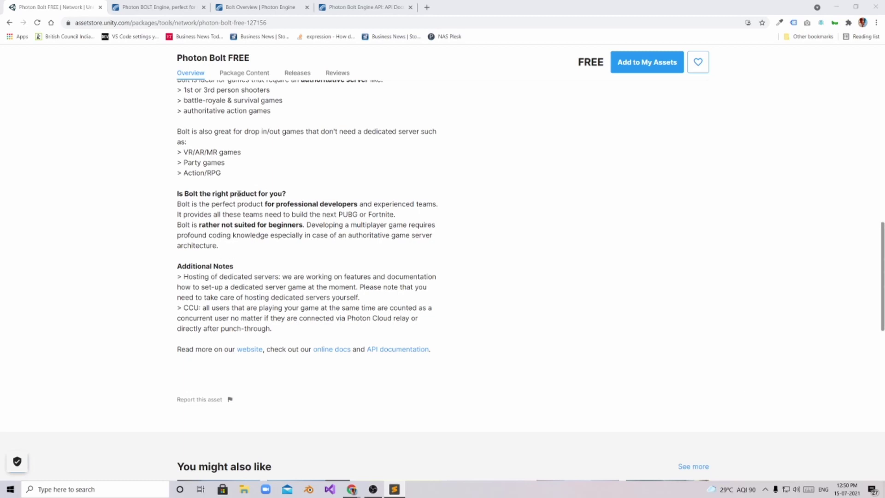
pyautogui.scroll(1, 238, 194)
pyautogui.scroll(2, 491, 275)
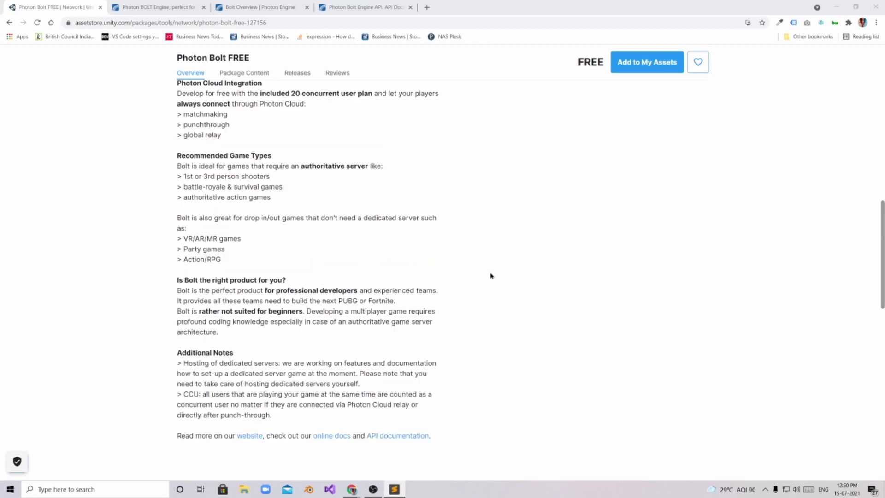
pyautogui.scroll(1, 492, 276)
pyautogui.scroll(1, 491, 277)
pyautogui.scroll(1, 491, 276)
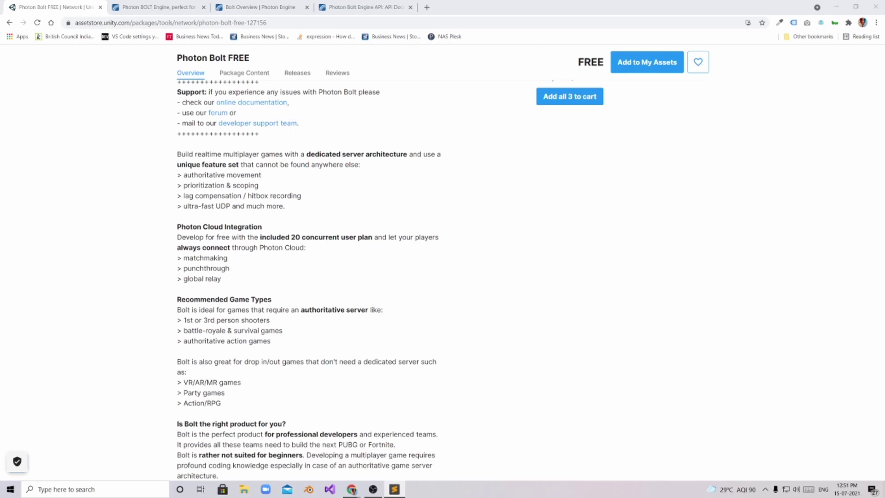
pyautogui.moveTo(172, 273)
pyautogui.mouseDown()
pyautogui.moveTo(215, 278)
pyautogui.moveTo(173, 478)
pyautogui.mouseUp()
pyautogui.click(246, 264)
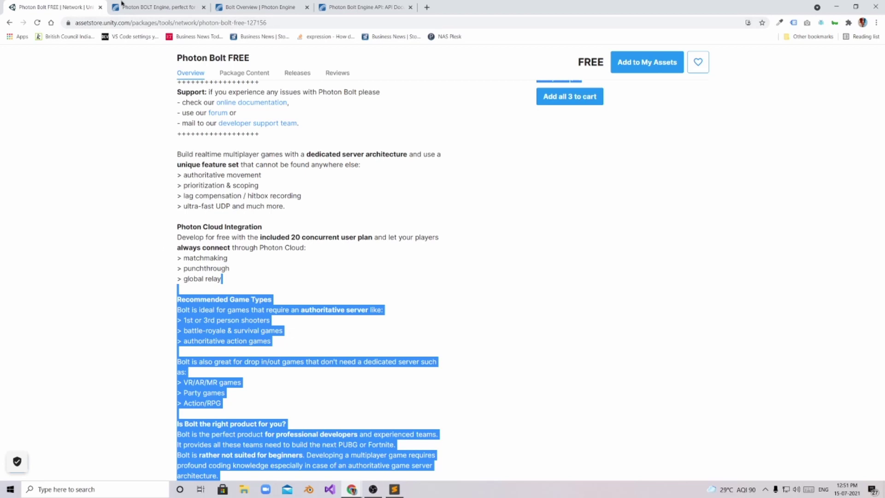
pyautogui.click(345, 263)
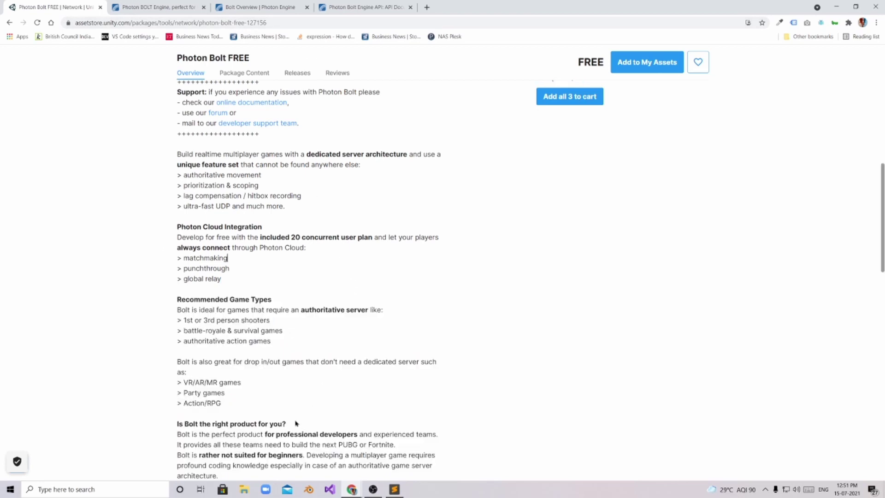
pyautogui.scroll(-1, 305, 411)
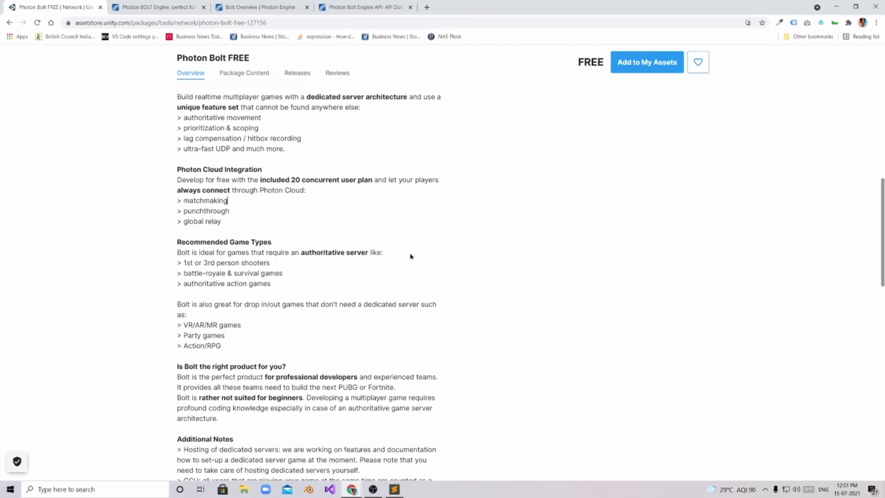
pyautogui.scroll(-2, 421, 354)
pyautogui.scroll(-1, 421, 353)
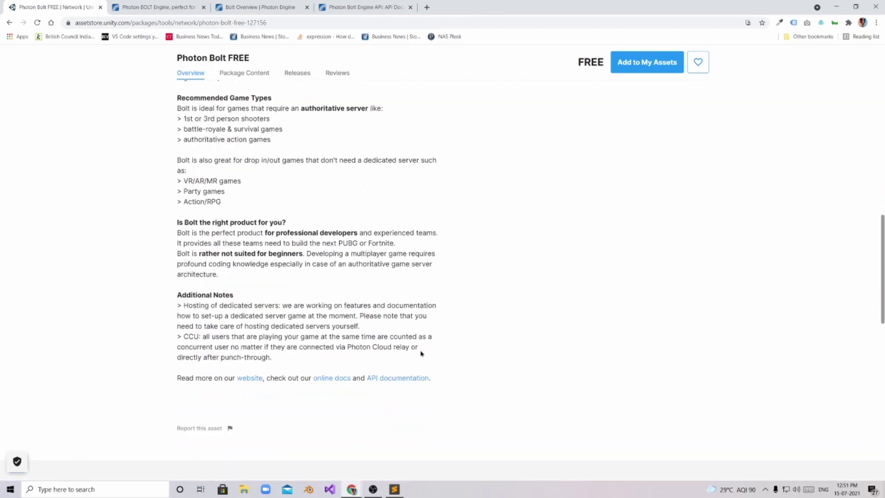
pyautogui.scroll(-1, 420, 354)
pyautogui.scroll(-1, 420, 353)
pyautogui.scroll(2, 411, 345)
pyautogui.scroll(1, 410, 335)
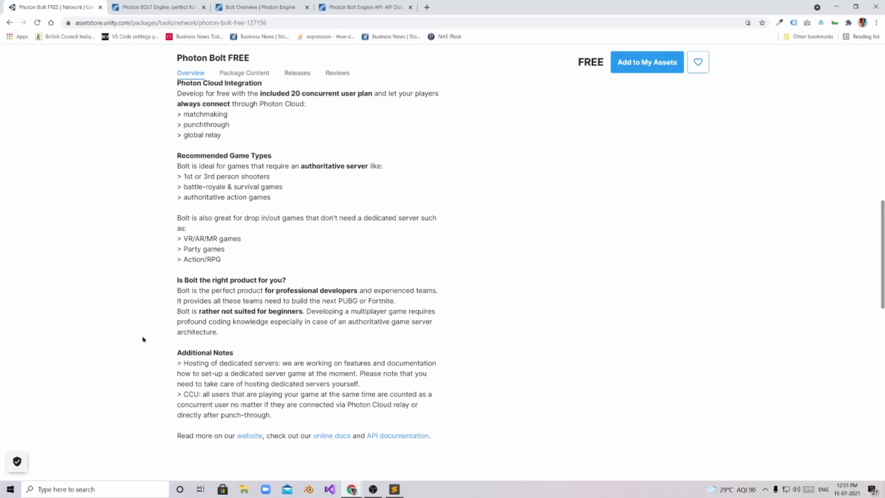
pyautogui.moveTo(169, 353); pyautogui.dragTo(435, 437)
pyautogui.click(166, 336)
pyautogui.moveTo(159, 335); pyautogui.dragTo(436, 437)
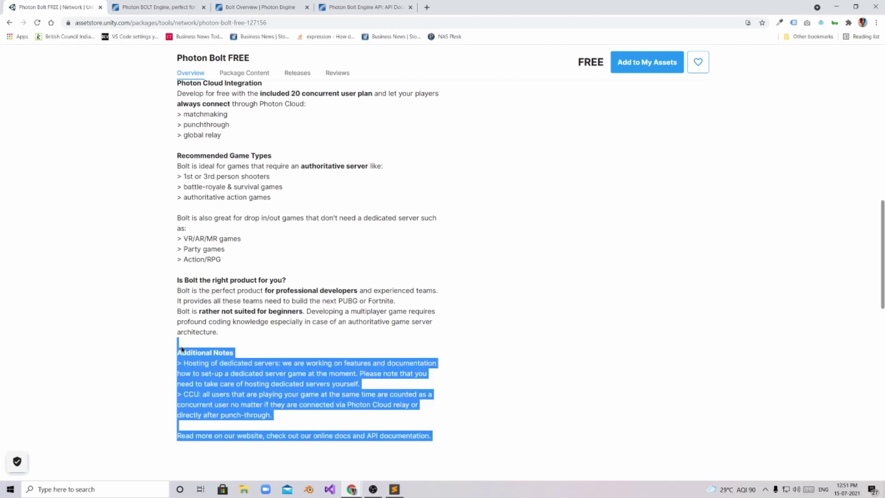
pyautogui.click(222, 354)
pyautogui.scroll(-1, 219, 360)
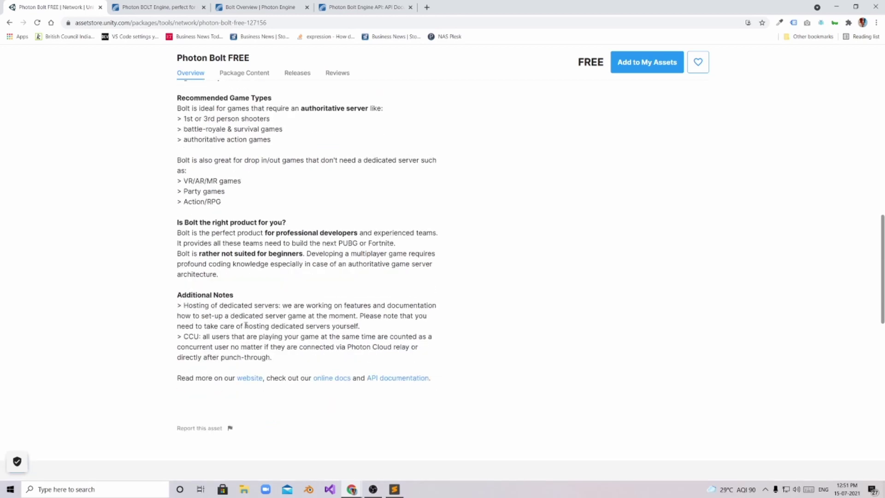
pyautogui.moveTo(293, 308)
pyautogui.mouseDown()
pyautogui.moveTo(417, 336)
pyautogui.moveTo(359, 366)
pyautogui.mouseUp()
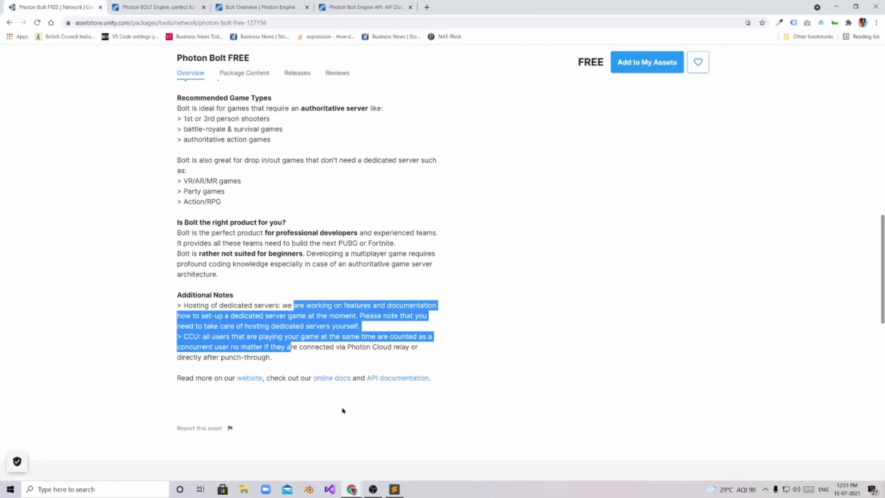
# - Flip between the Photon BOLT Engine product page and the Bolt FREE store page
pyautogui.click(156, 7)
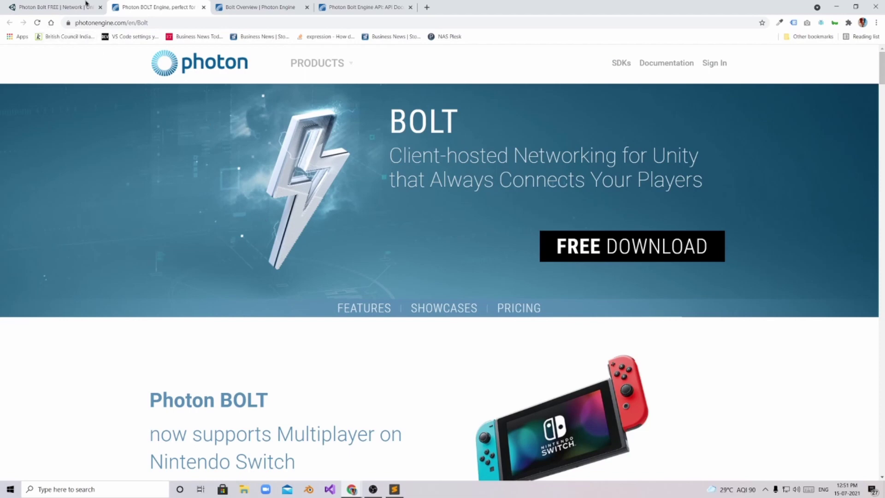
pyautogui.click(56, 7)
pyautogui.click(270, 408)
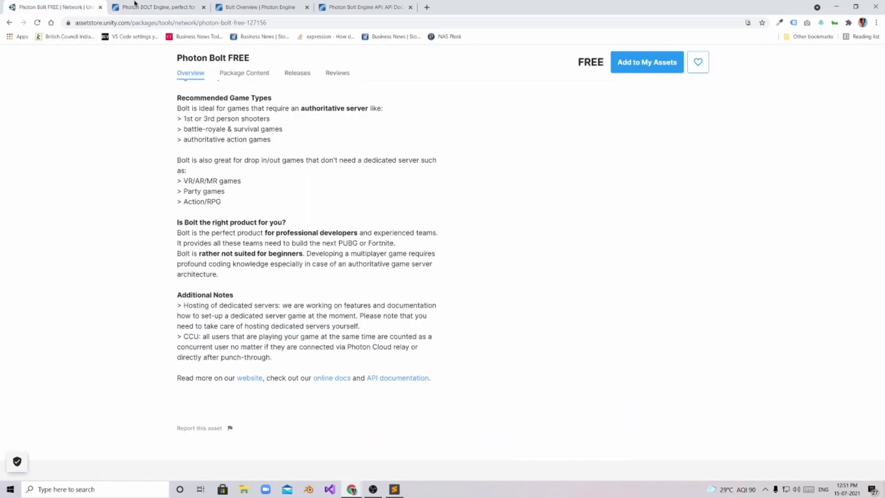
pyautogui.click(156, 8)
pyautogui.scroll(-2, 498, 318)
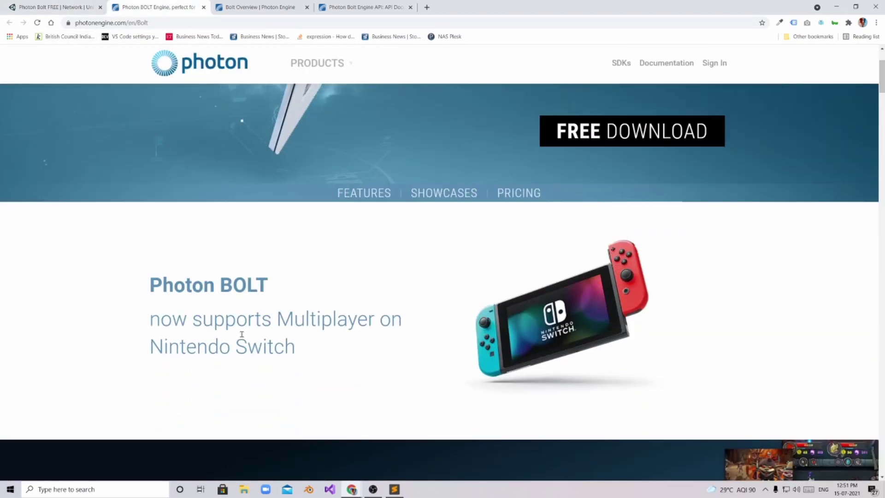
pyautogui.moveTo(205, 324); pyautogui.dragTo(373, 347)
pyautogui.scroll(-1, 366, 353)
pyautogui.scroll(-5, 367, 354)
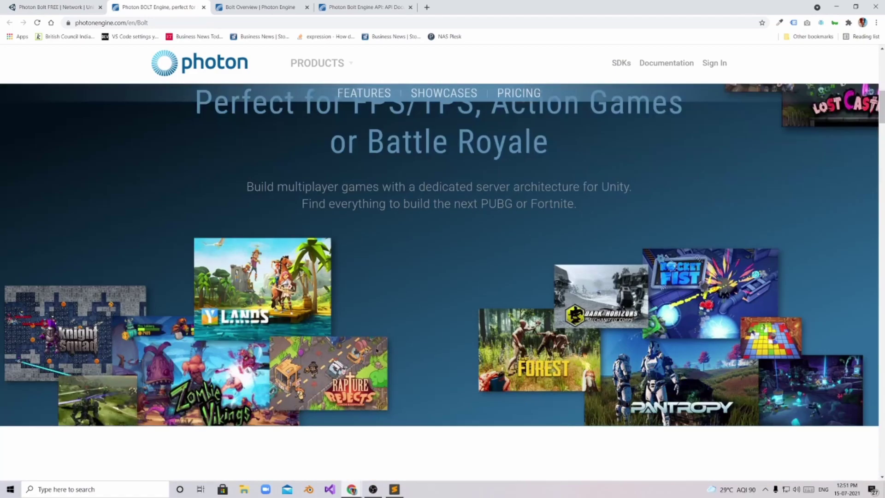
pyautogui.scroll(-3, 367, 353)
pyautogui.scroll(6, 367, 311)
pyautogui.scroll(4, 366, 277)
# - Open the Bolt Overview page and highlight Bolt Pro features in the editions table
pyautogui.click(245, 7)
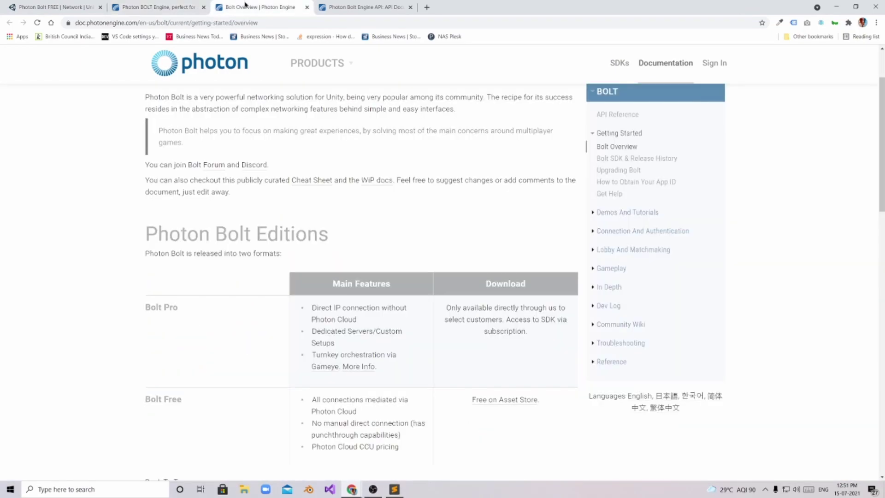
pyautogui.moveTo(147, 291)
pyautogui.mouseDown()
pyautogui.moveTo(391, 332)
pyautogui.moveTo(426, 392)
pyautogui.mouseUp()
pyautogui.click(267, 405)
pyautogui.scroll(-1, 315, 404)
pyautogui.scroll(-3, 315, 404)
pyautogui.scroll(-3, 290, 329)
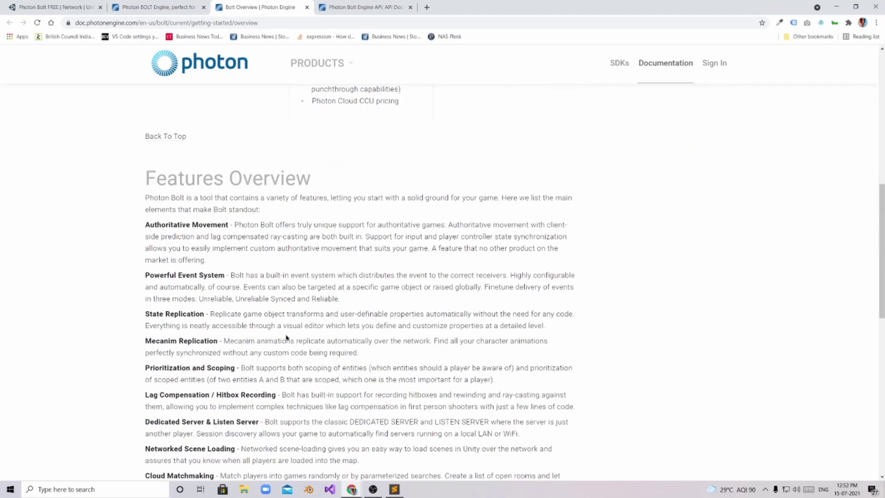
pyautogui.scroll(-3, 287, 332)
pyautogui.scroll(3, 286, 339)
pyautogui.scroll(3, 287, 342)
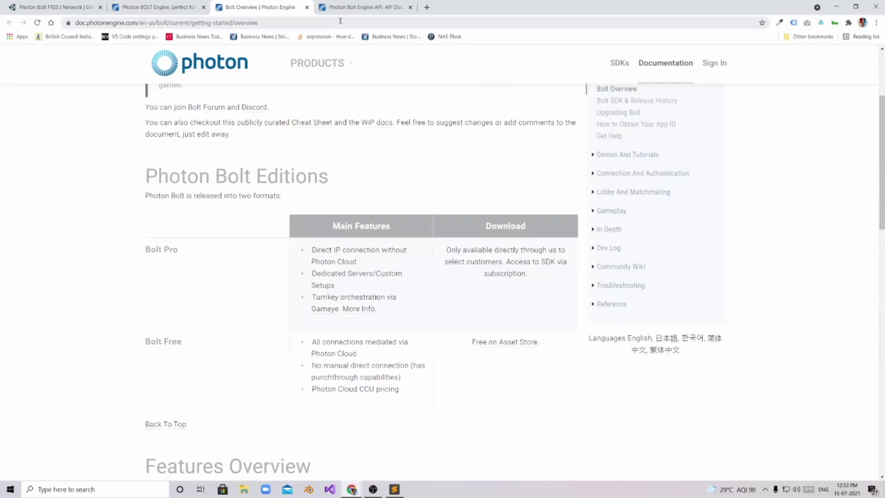
# - Switch to the Bolt API page and highlight rows of its Core Classes table
pyautogui.click(338, 8)
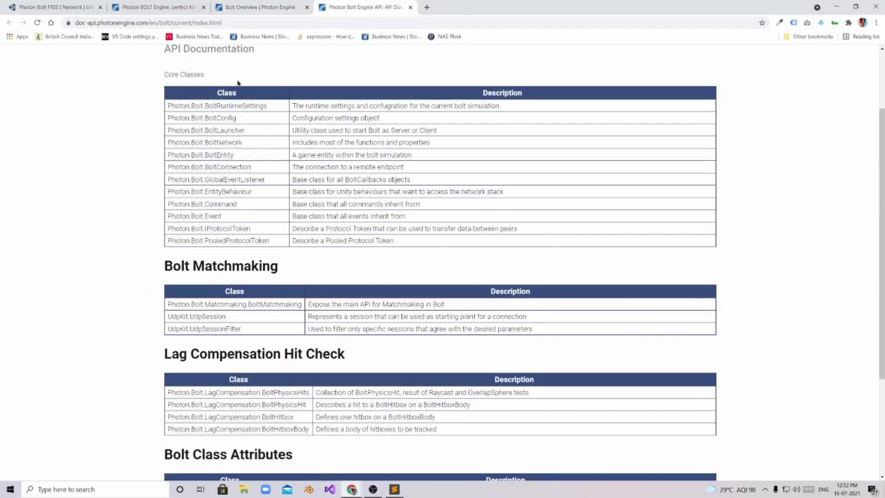
pyautogui.doubleClick(298, 106)
pyautogui.moveTo(319, 120)
pyautogui.mouseDown()
pyautogui.moveTo(451, 229)
pyautogui.moveTo(467, 232)
pyautogui.mouseUp()
pyautogui.click(502, 266)
pyautogui.scroll(-3, 411, 202)
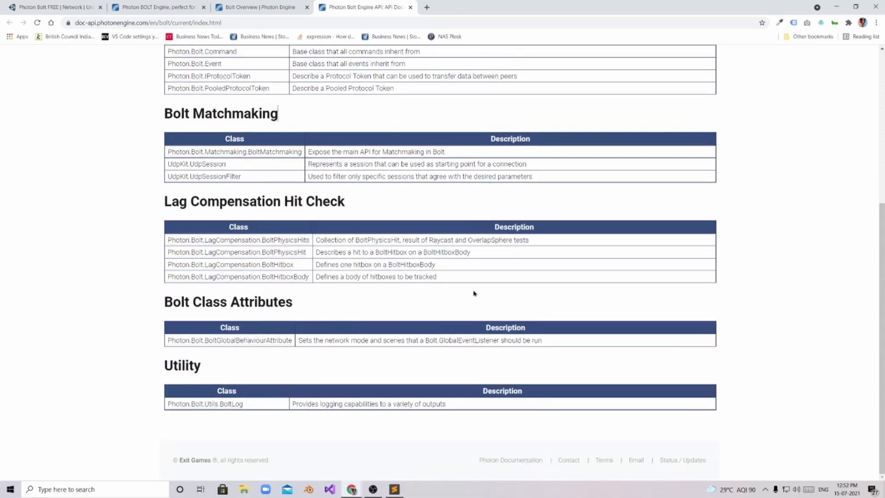
pyautogui.scroll(3, 437, 302)
pyautogui.scroll(2, 437, 301)
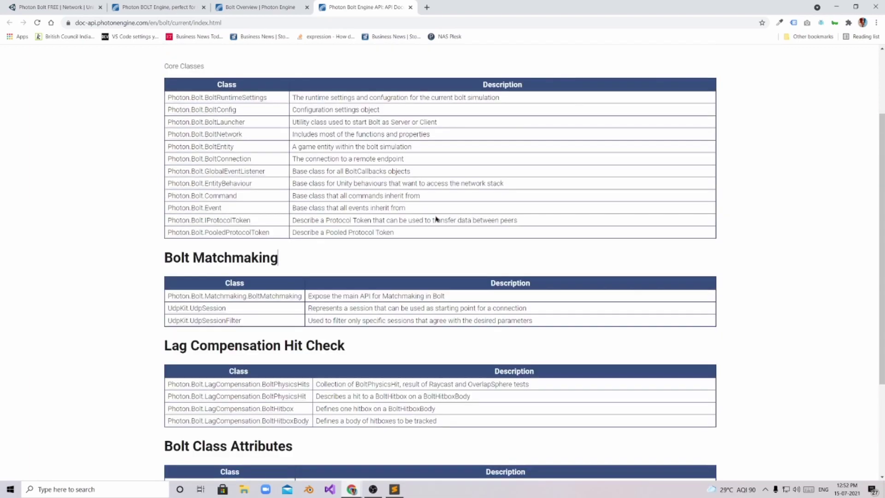
pyautogui.scroll(3, 436, 219)
pyautogui.scroll(1, 435, 219)
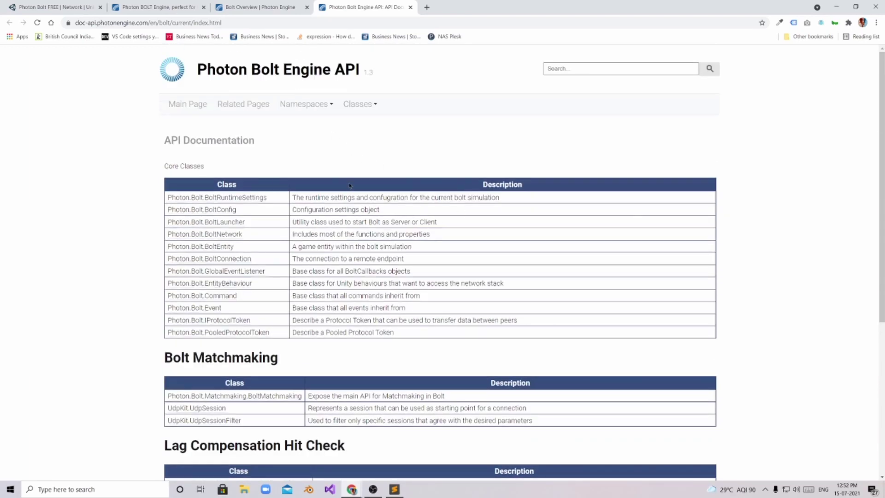
# - Launch Unity Hub from Start search and bring it to the front
pyautogui.press('super')
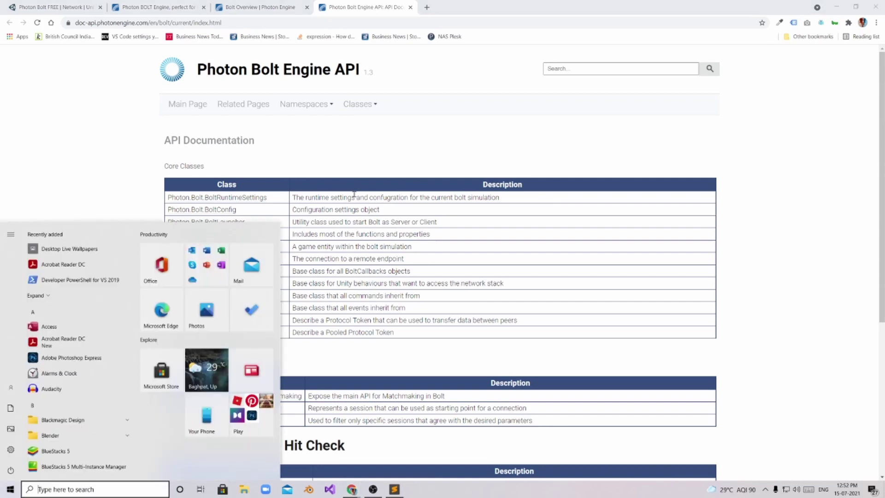
pyautogui.write('unity')
pyautogui.press('Return')
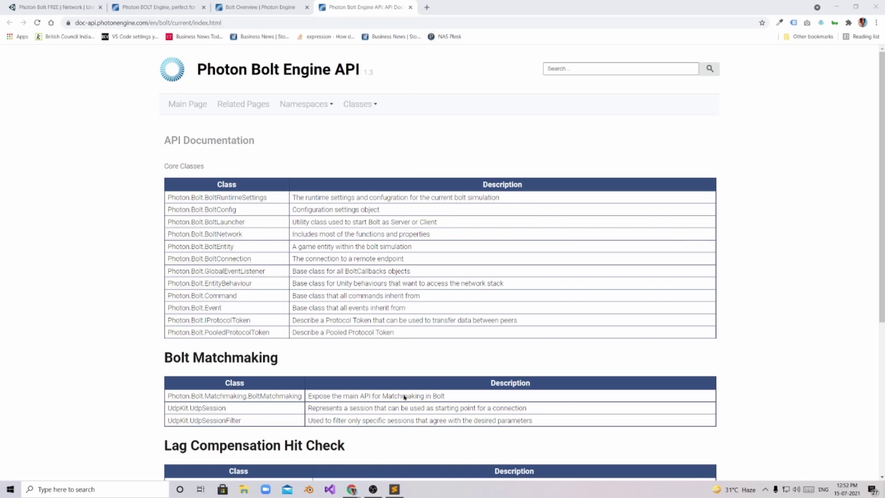
pyautogui.hotkey('alt', 'Tab')
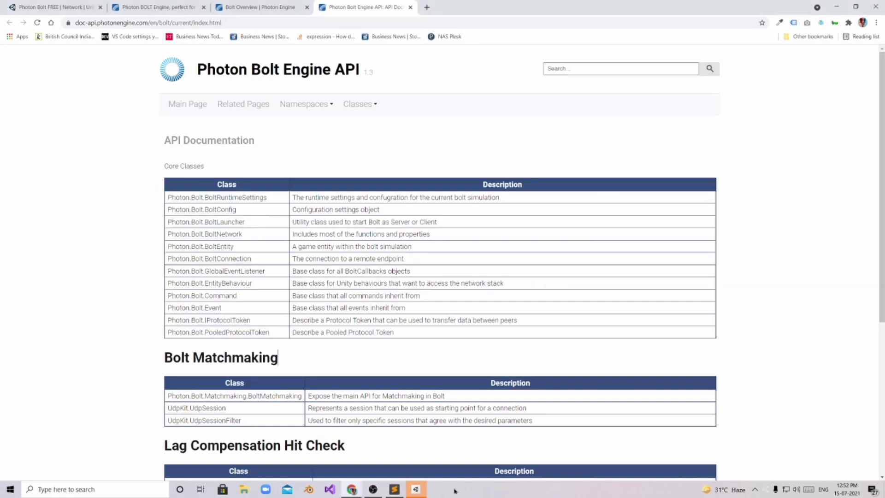
pyautogui.click(416, 490)
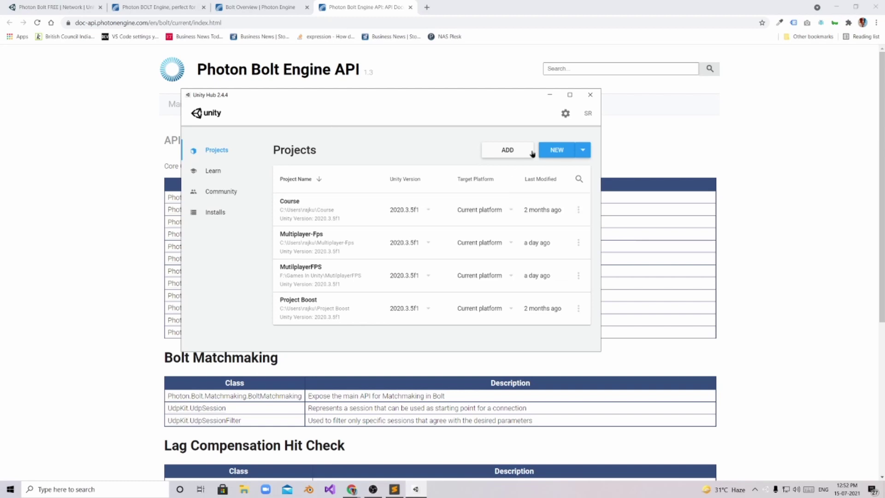
# - Start a new project and replace the default project name with Photon
pyautogui.click(564, 149)
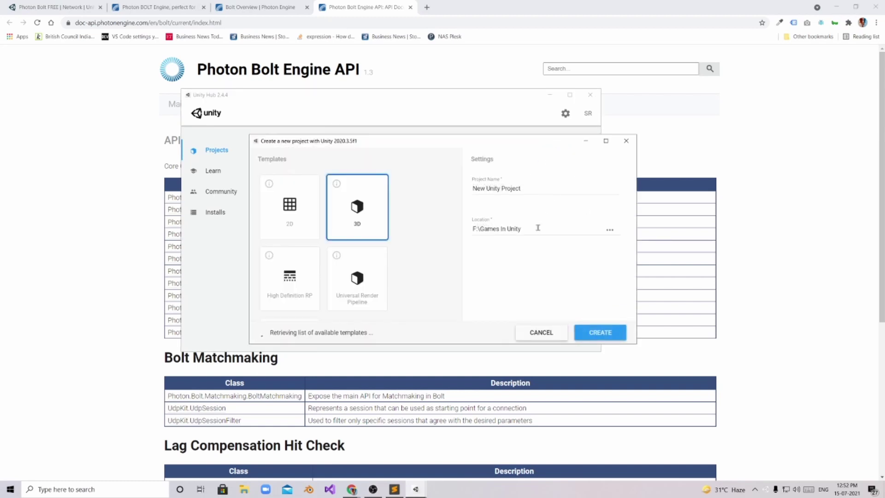
pyautogui.click(532, 187)
pyautogui.hotkey('ctrl', 'a')
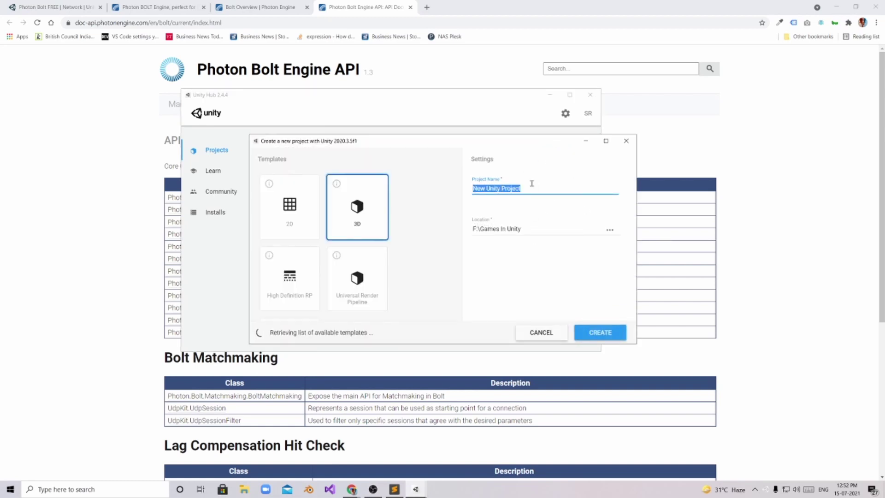
pyautogui.write('Te')
pyautogui.write('st')
pyautogui.press('BackSpace')
pyautogui.press('BackSpace')
pyautogui.press('BackSpace')
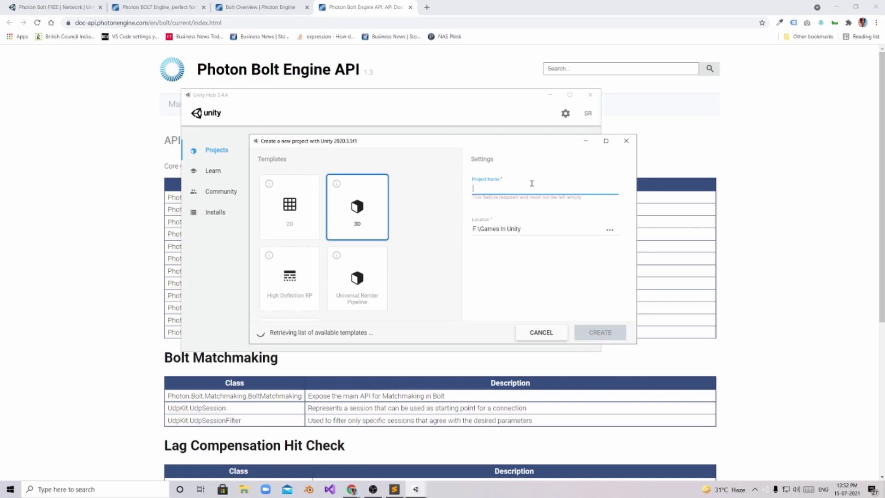
pyautogui.write('Photon')
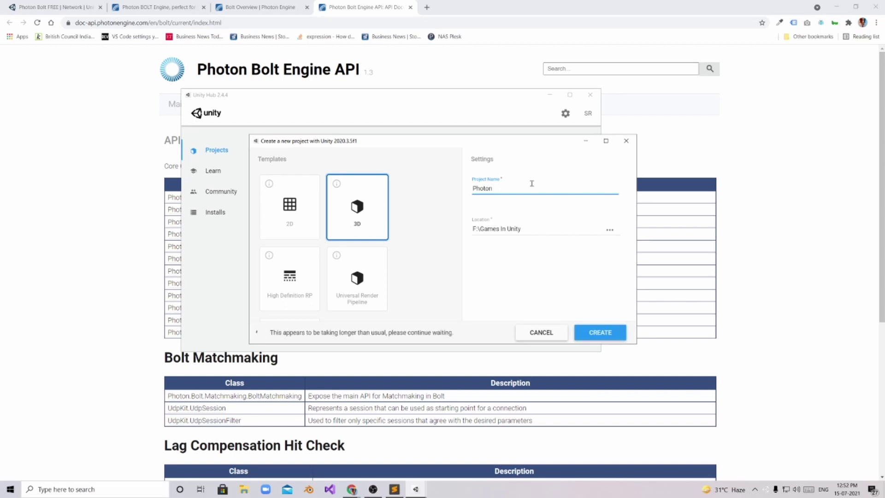
pyautogui.hotkey('alt', 'Tab')
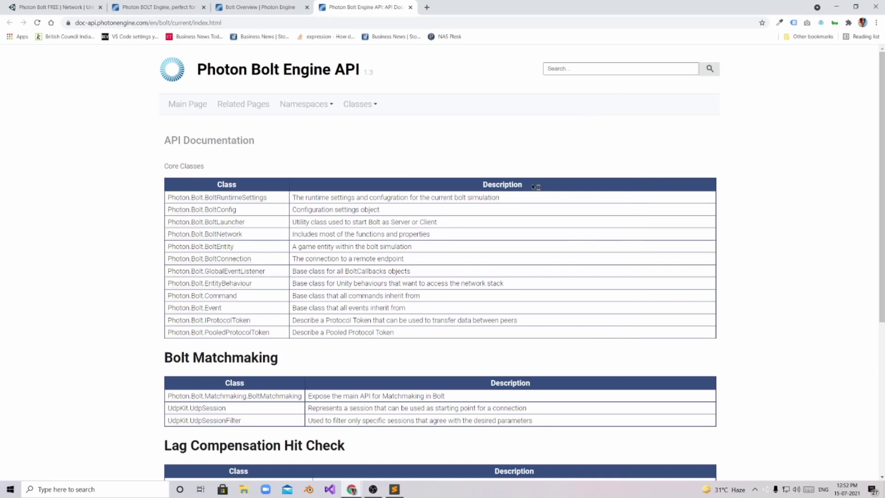
# - Return to the Photon Bolt FREE page and step back to the first showcase image
pyautogui.click(52, 8)
pyautogui.scroll(5, 401, 97)
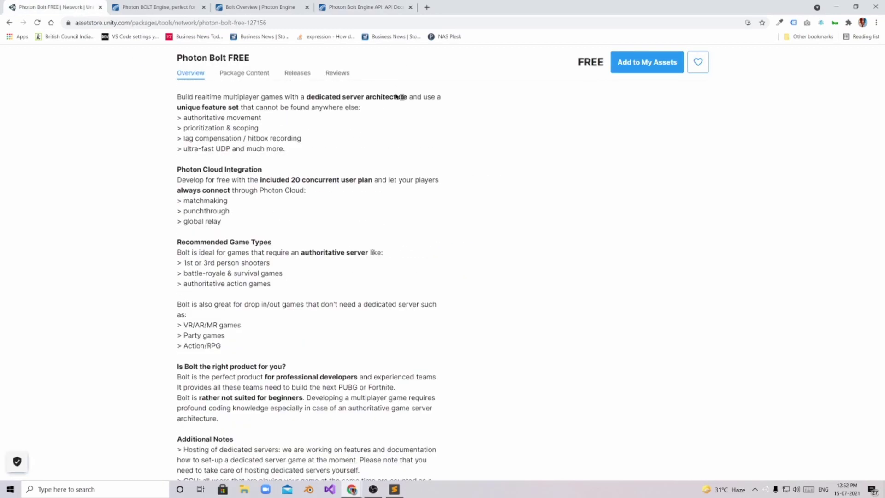
pyautogui.scroll(8, 402, 97)
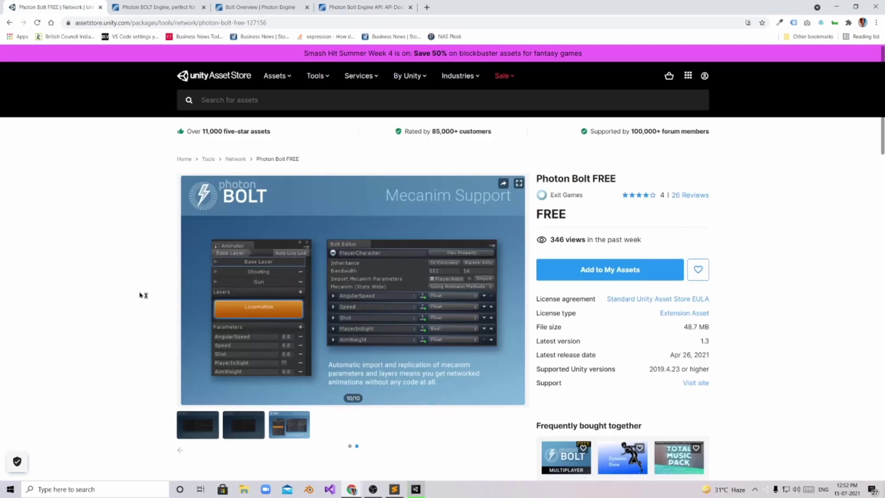
pyautogui.click(184, 290)
pyautogui.click(184, 290)
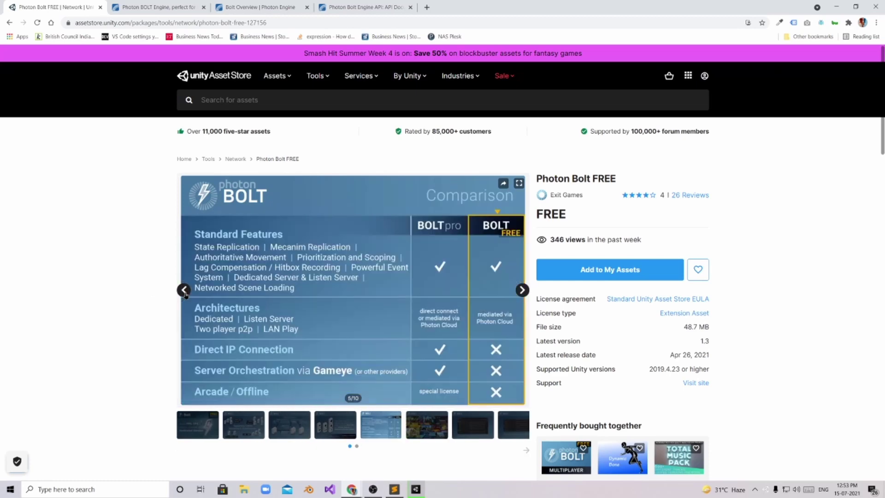
pyautogui.click(184, 290)
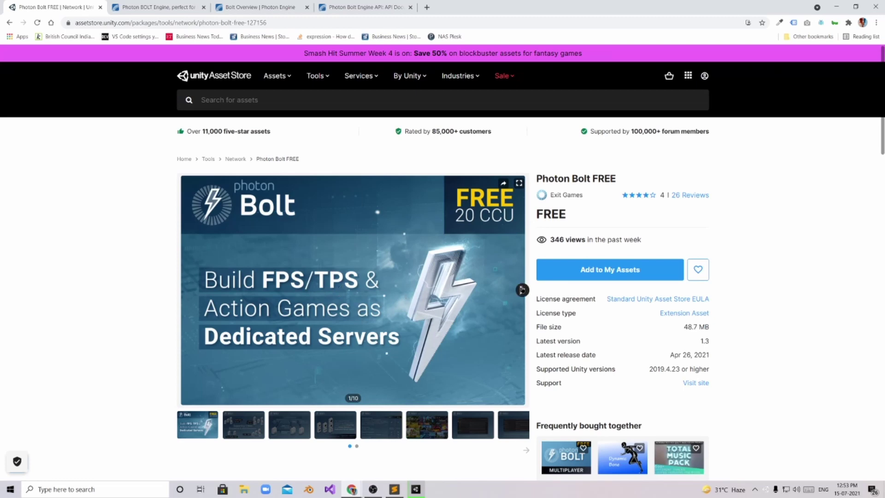
# - View the Architecture, Match/Punch/Relay, Platforms, comparison and Mecanim slides, then reload the page
pyautogui.click(522, 290)
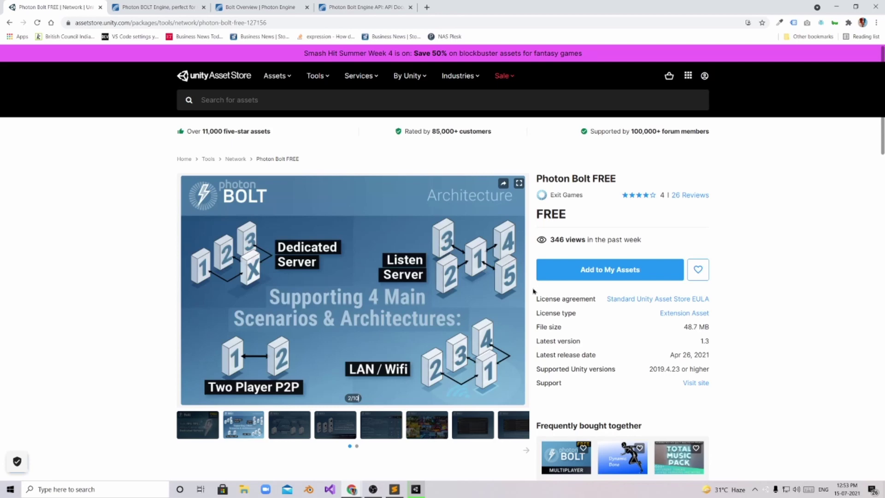
pyautogui.click(521, 290)
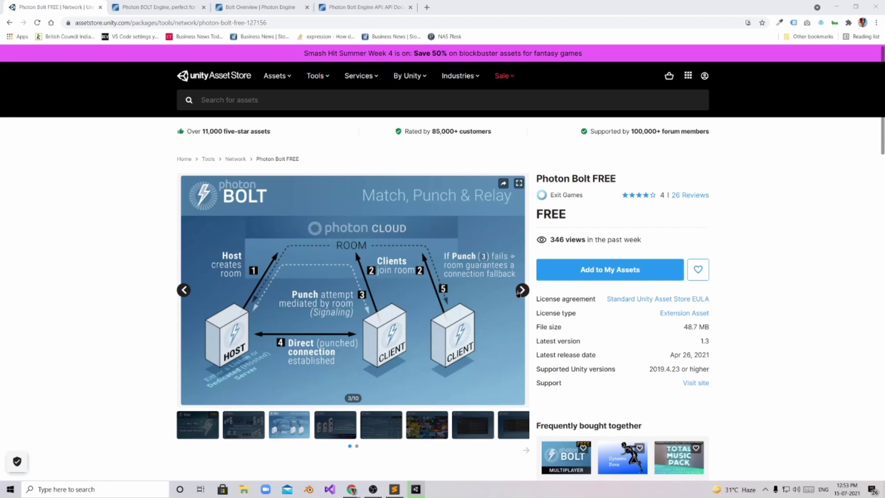
pyautogui.click(522, 289)
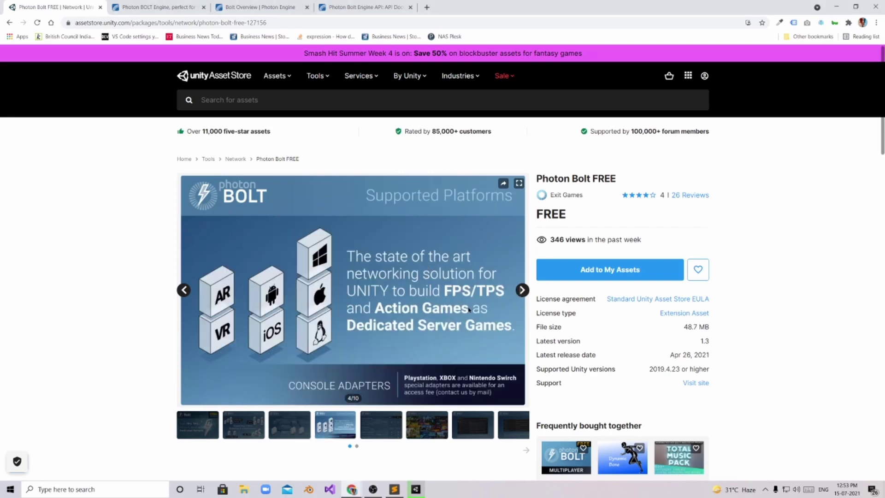
pyautogui.click(522, 289)
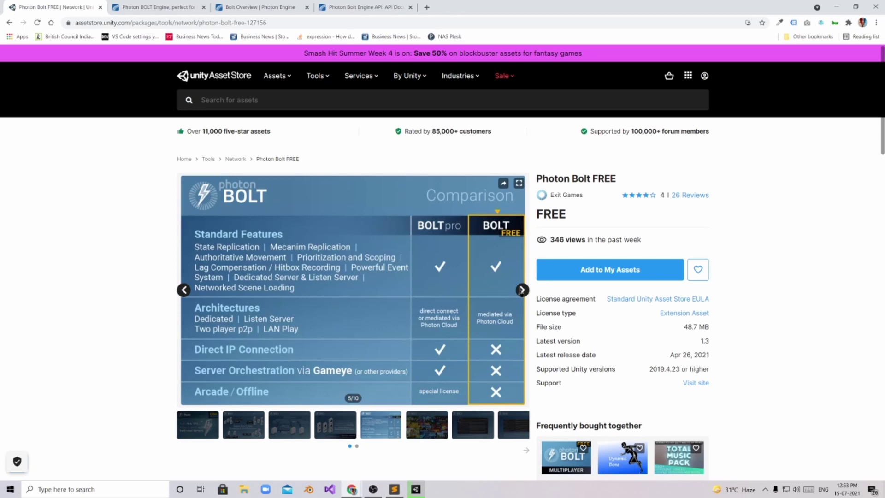
pyautogui.click(522, 289)
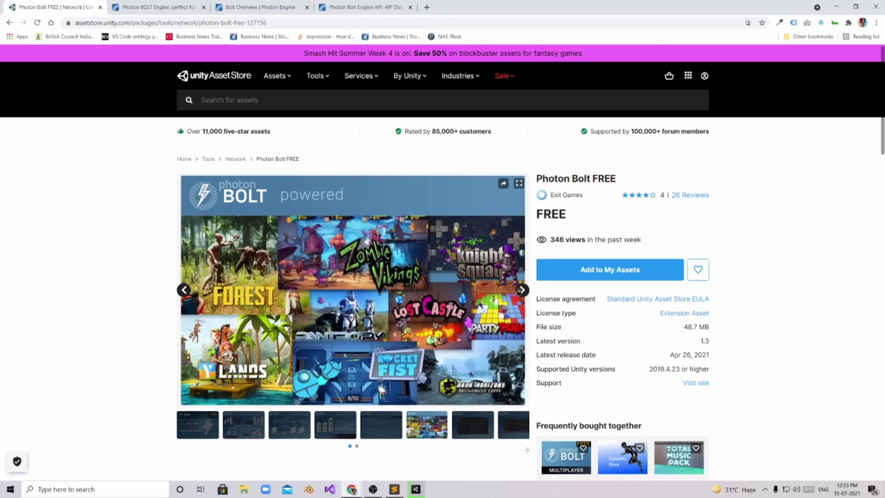
pyautogui.click(522, 289)
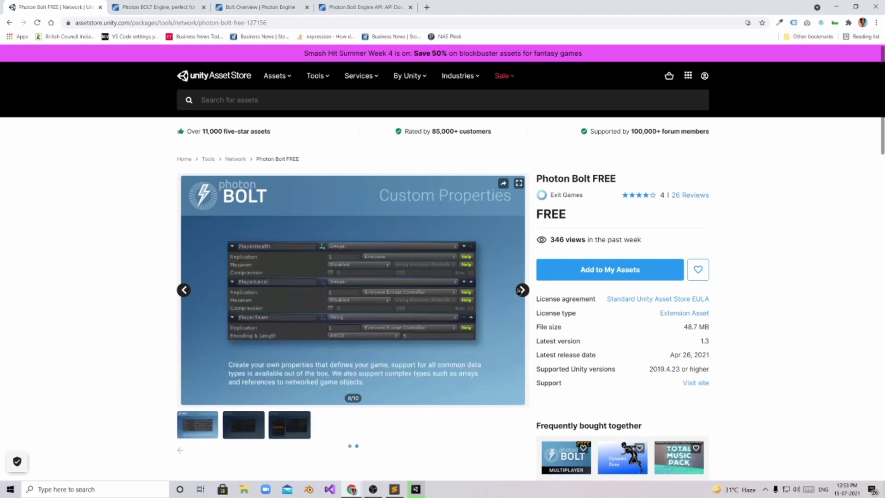
pyautogui.click(523, 290)
pyautogui.click(522, 289)
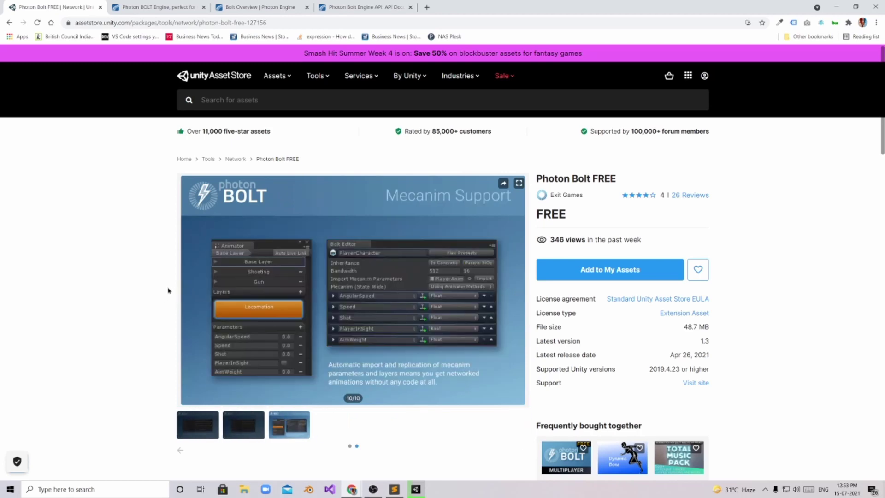
pyautogui.click(182, 289)
pyautogui.click(183, 289)
pyautogui.click(183, 289)
pyautogui.click(182, 289)
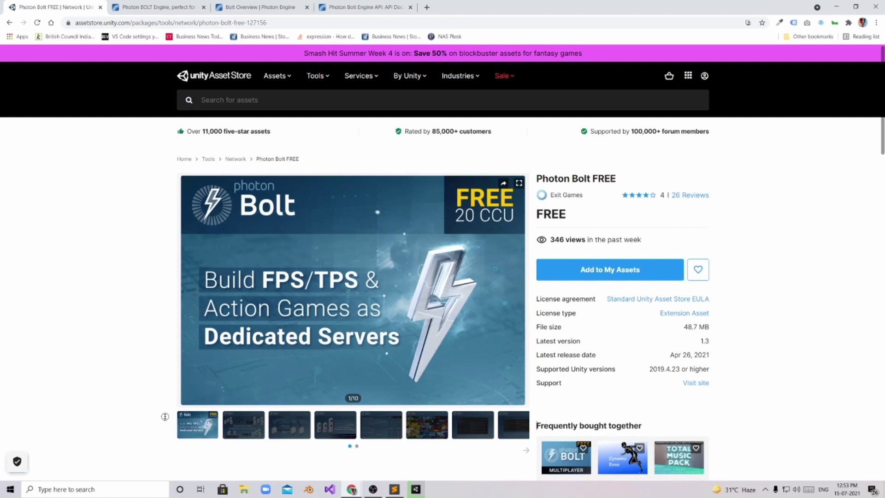
pyautogui.scroll(-1, 146, 411)
pyautogui.scroll(-2, 146, 411)
pyautogui.press('F5')
pyautogui.click(266, 7)
# - Check the Photon tabs, then switch to Unity Editor and dismiss the update check
pyautogui.click(369, 7)
pyautogui.click(267, 7)
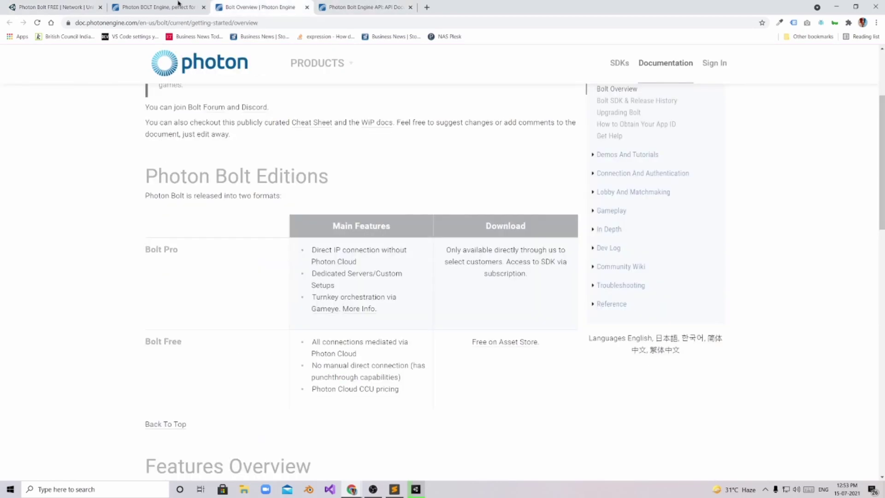
pyautogui.click(173, 7)
pyautogui.click(63, 6)
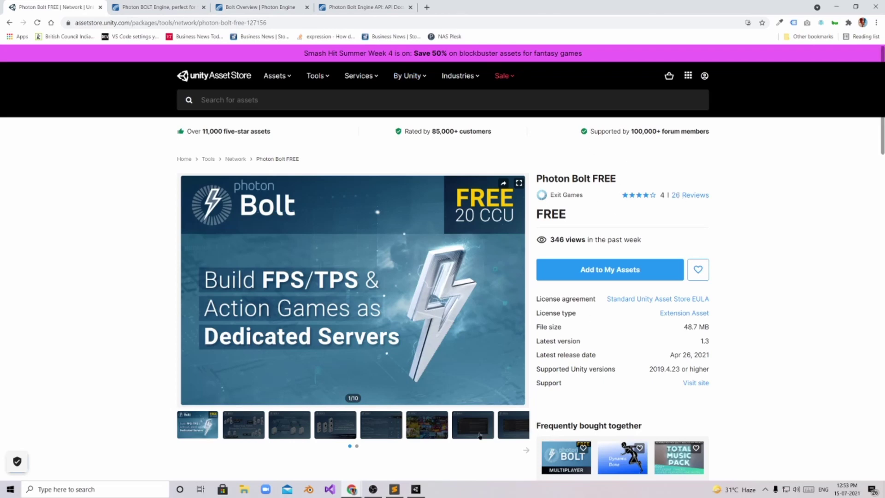
pyautogui.click(394, 489)
pyautogui.click(569, 333)
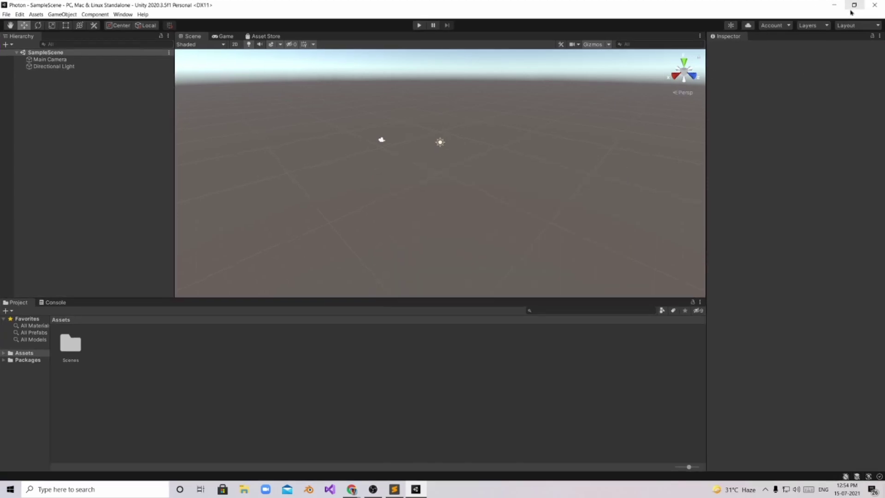
# - Minimize Unity Editor and choose Add to My Assets for Photon Bolt FREE
pyautogui.click(852, 7)
pyautogui.click(643, 270)
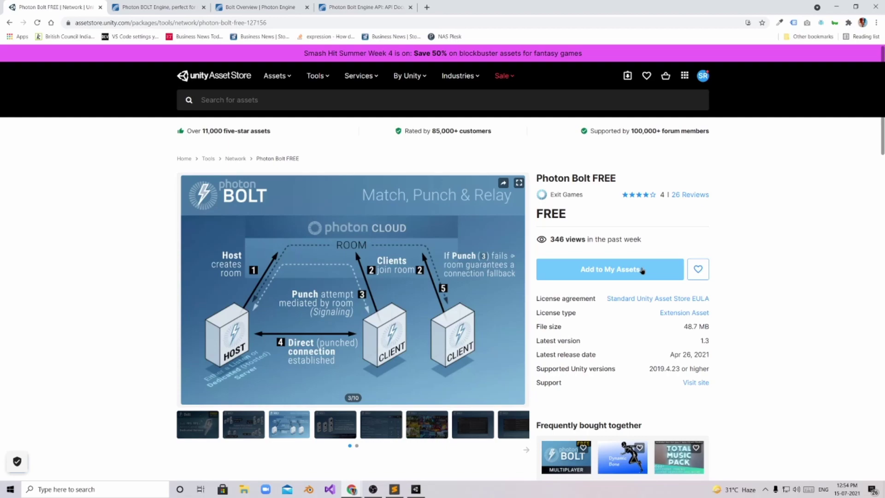
# - Add Photon Bolt FREE to My Assets, accept the terms, and launch it in Unity Editor
pyautogui.click(642, 271)
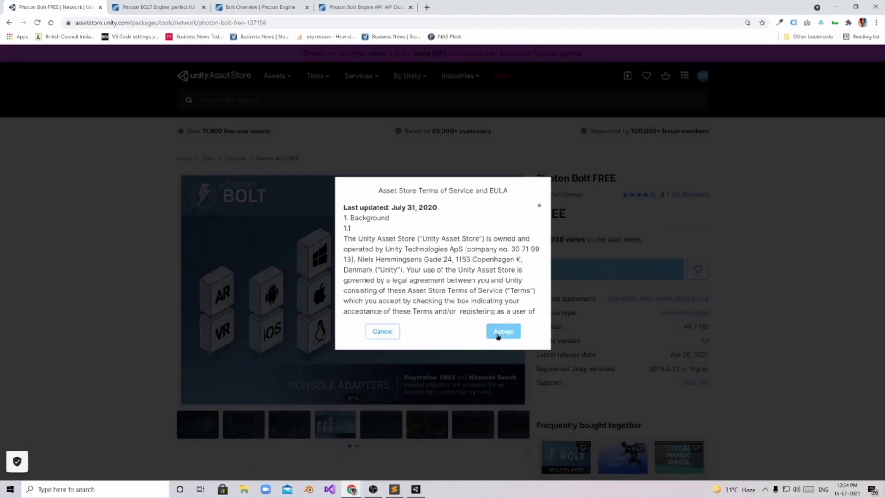
pyautogui.click(503, 332)
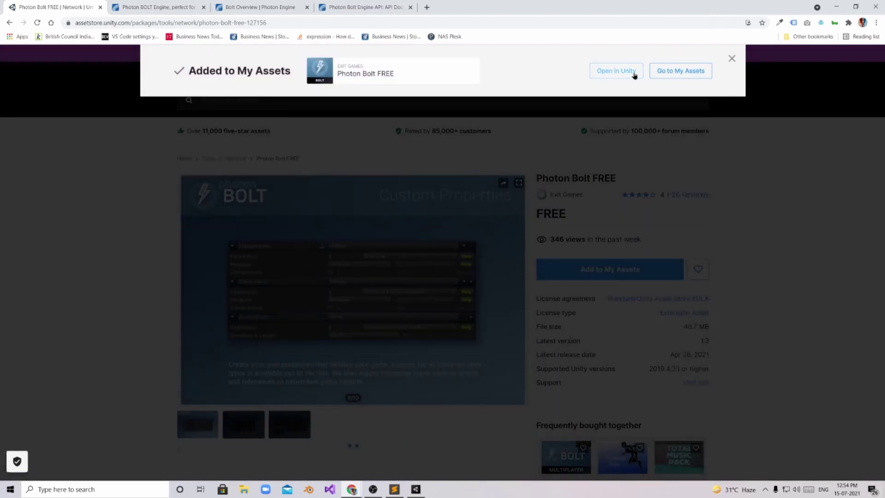
pyautogui.click(616, 70)
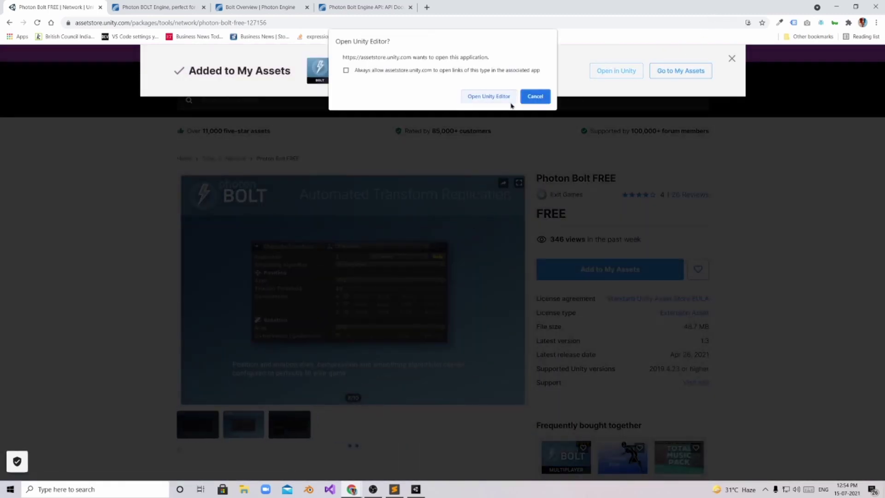
pyautogui.click(488, 97)
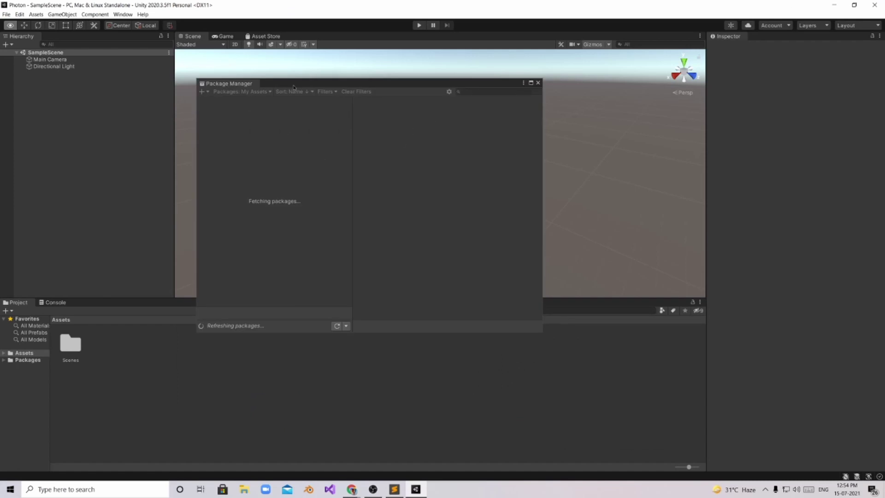
# - Move the Package Manager window aside and download the Photon Bolt FREE package
pyautogui.moveTo(294, 85); pyautogui.dragTo(345, 97)
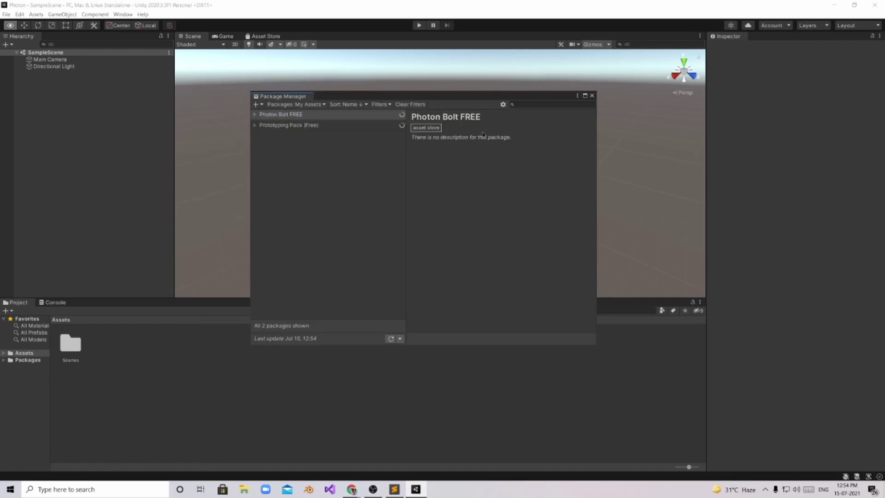
pyautogui.scroll(-1, 481, 228)
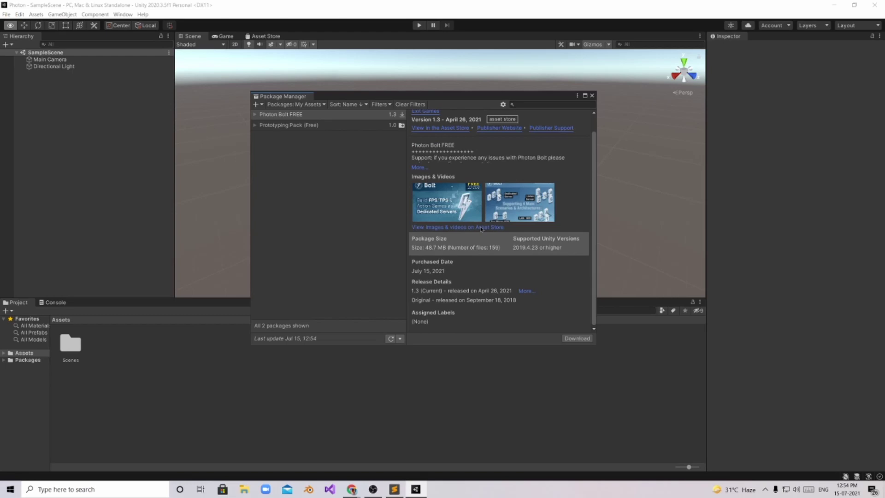
pyautogui.click(577, 339)
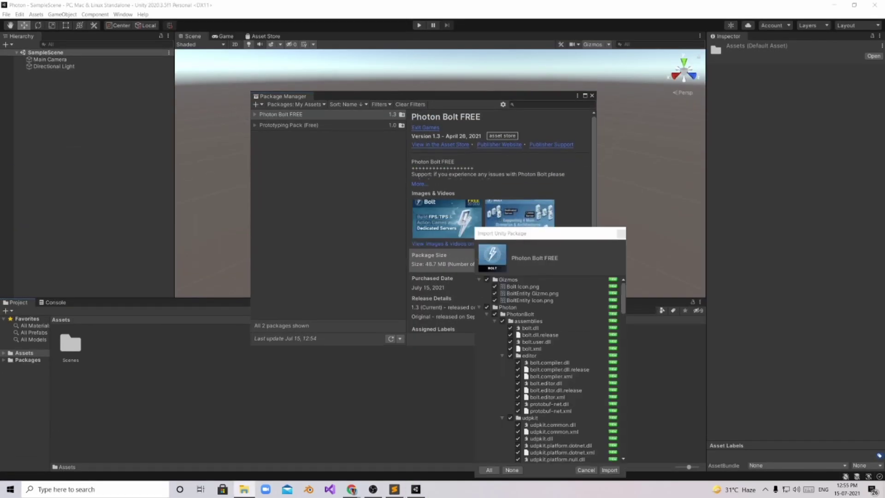
pyautogui.scroll(-5, 619, 350)
pyautogui.scroll(-5, 619, 351)
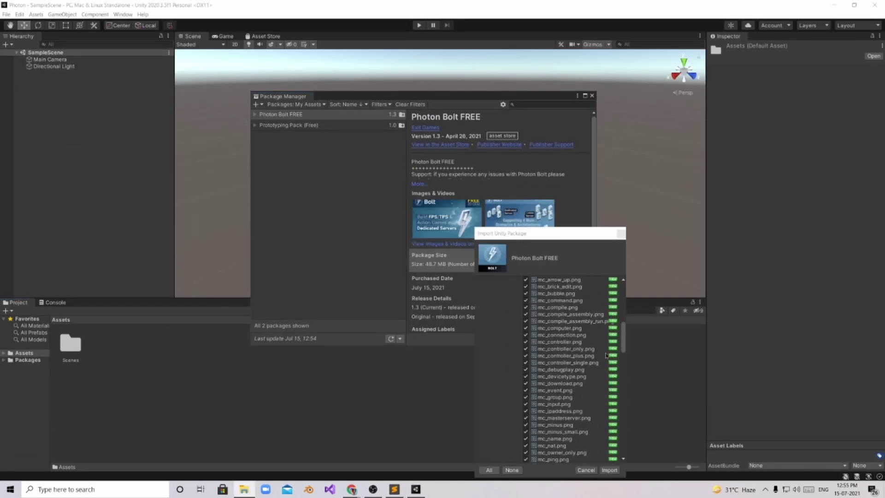
pyautogui.scroll(-5, 619, 350)
pyautogui.scroll(-5, 619, 351)
pyautogui.scroll(-10, 620, 351)
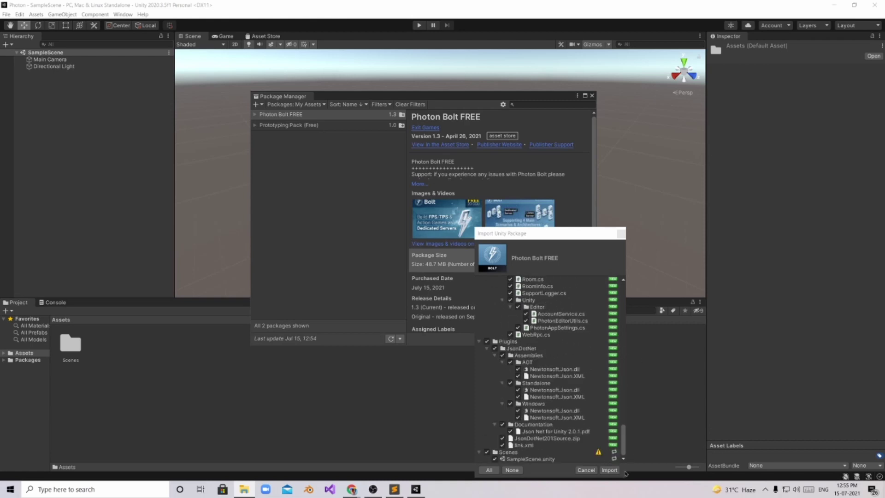
# - Import all Photon Bolt FREE package files and reload the scene modified on disk
pyautogui.click(610, 471)
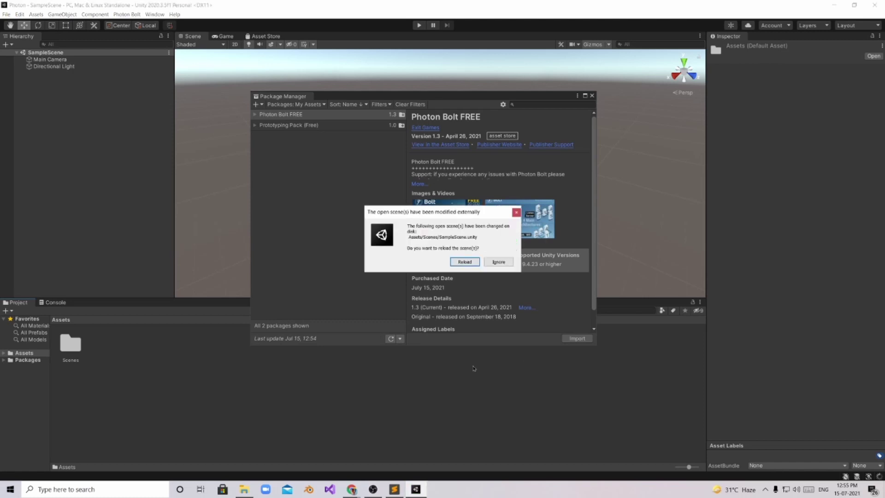
pyautogui.click(464, 262)
# - Close Package Manager and page through the Bolt Wizard to the Photon Cloud setup step
pyautogui.click(592, 96)
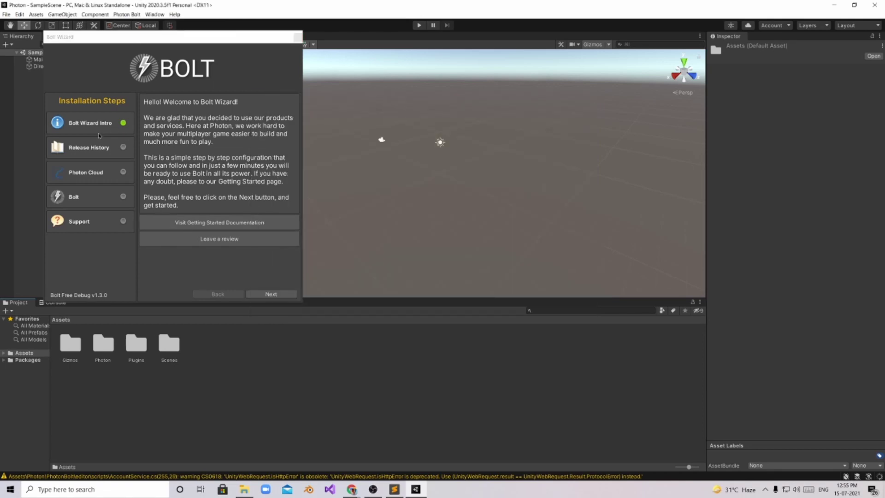
pyautogui.moveTo(173, 36); pyautogui.dragTo(254, 62)
pyautogui.click(341, 323)
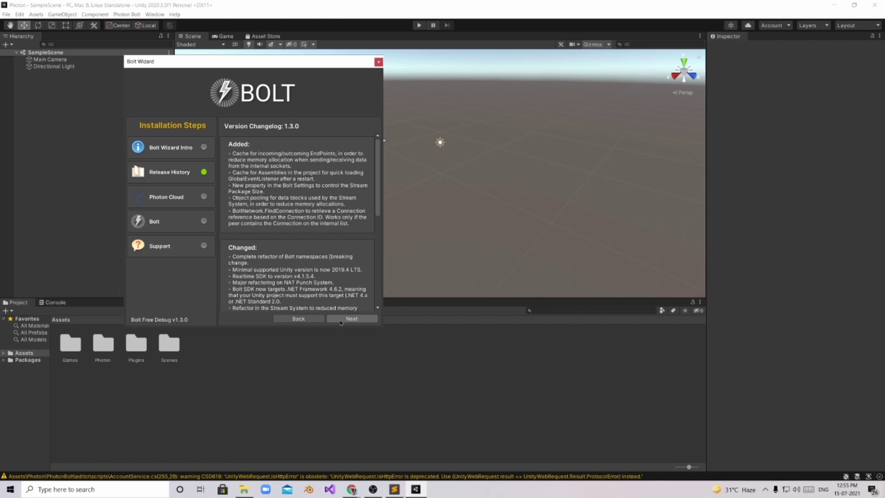
pyautogui.click(342, 319)
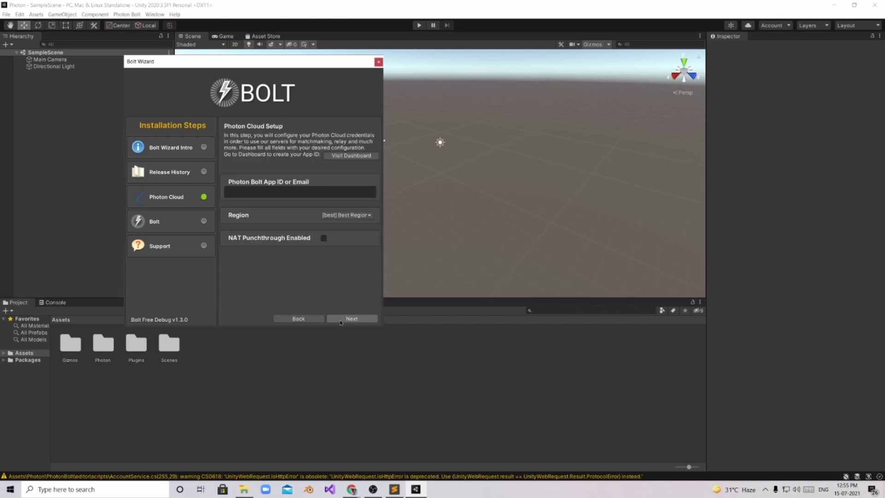
pyautogui.click(343, 320)
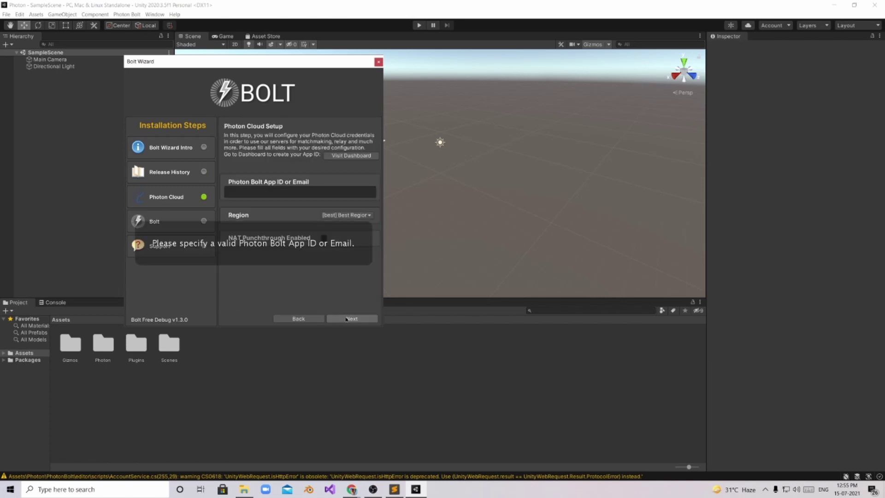
# - Enter an App ID or email for a new Photon App ID and advance to the Support step
pyautogui.click(298, 318)
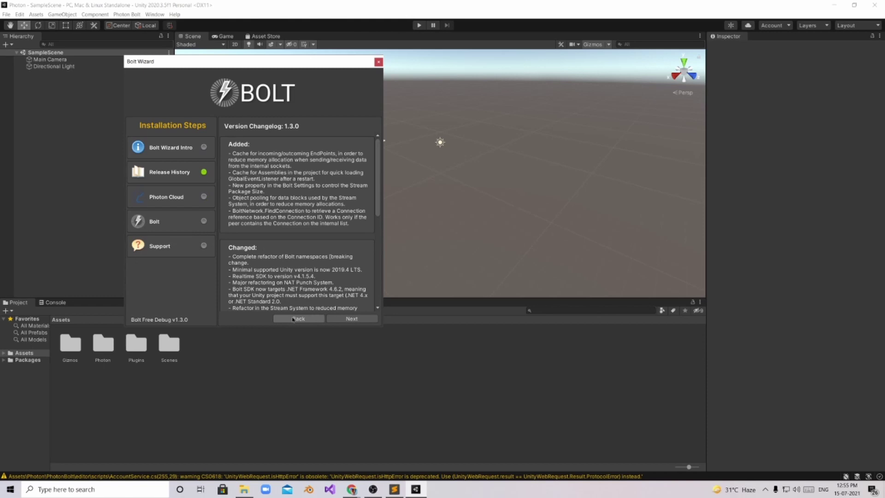
pyautogui.click(293, 320)
pyautogui.click(352, 318)
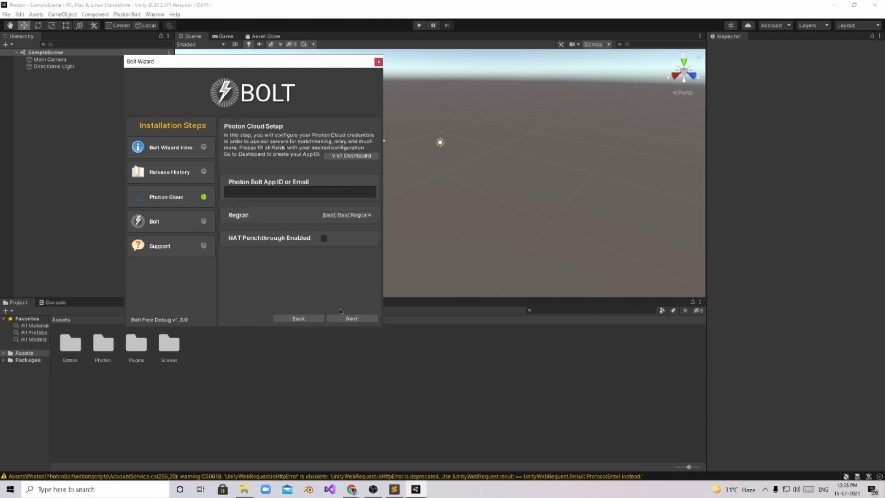
pyautogui.click(280, 192)
pyautogui.click(351, 318)
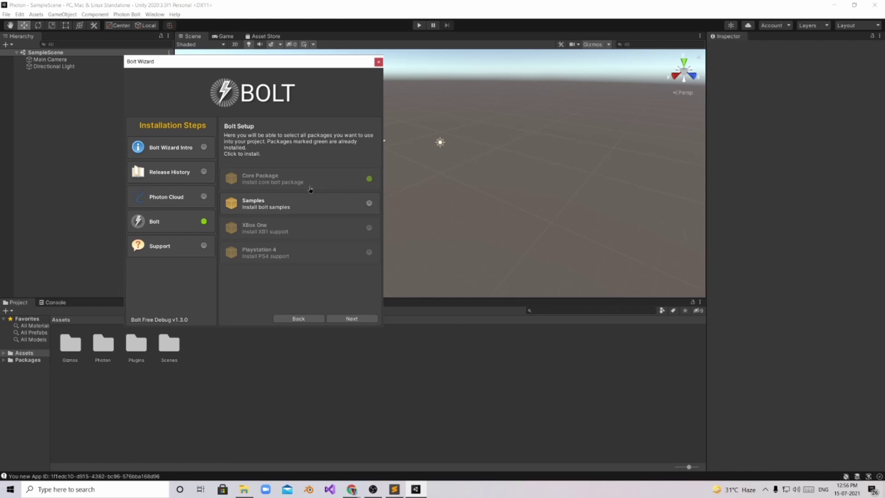
pyautogui.click(347, 318)
# - Finish the Bolt Wizard, compile the Bolt assets, and show the Console log
pyautogui.click(351, 319)
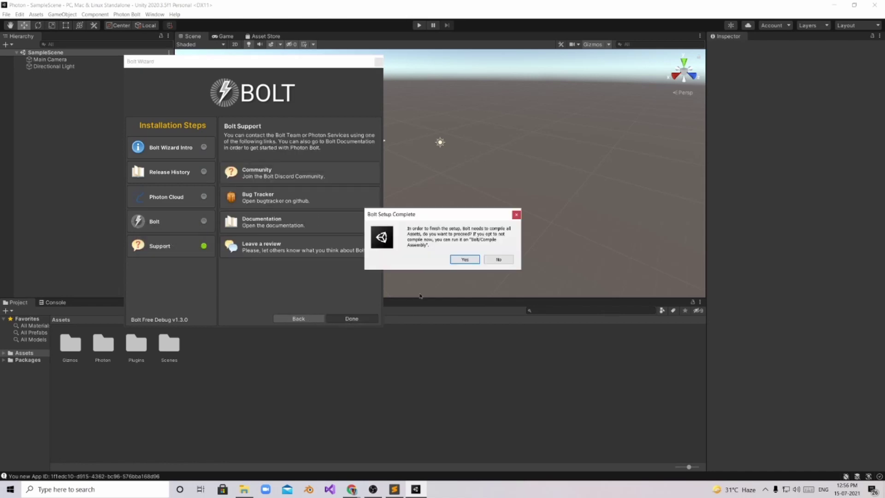
pyautogui.click(473, 260)
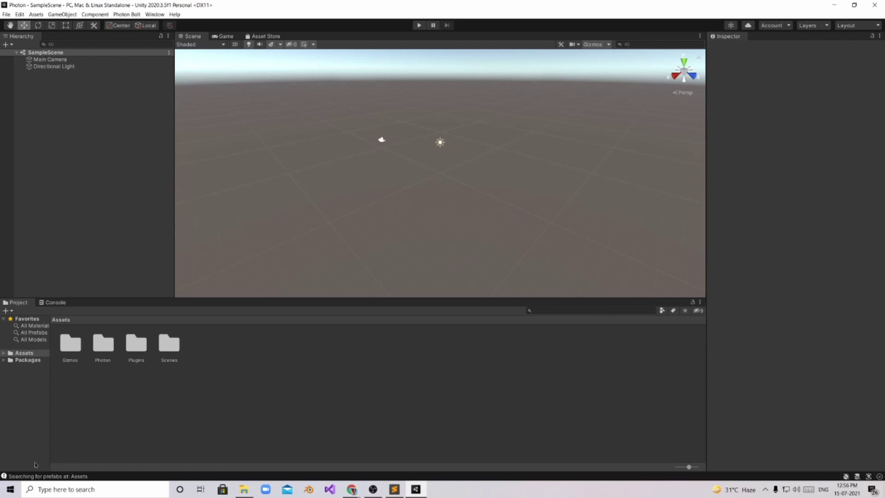
pyautogui.click(41, 475)
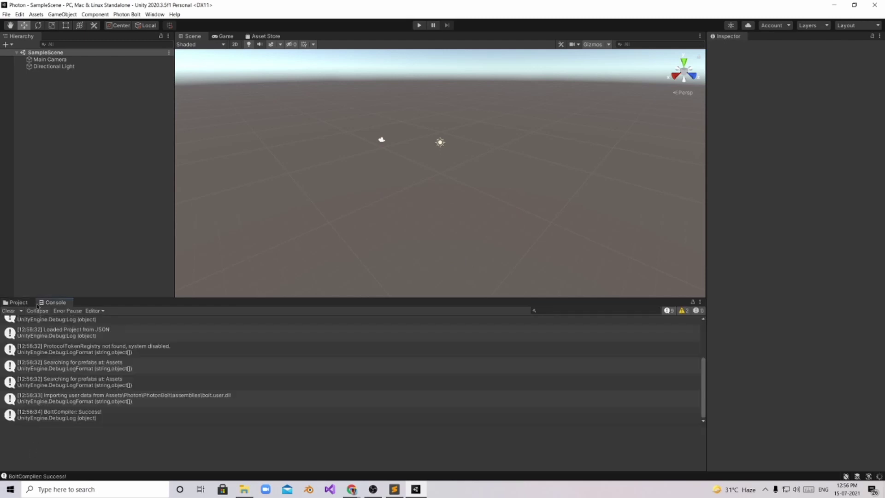
# - Inspect the Console's new App ID entry and both deprecation warnings
pyautogui.click(77, 385)
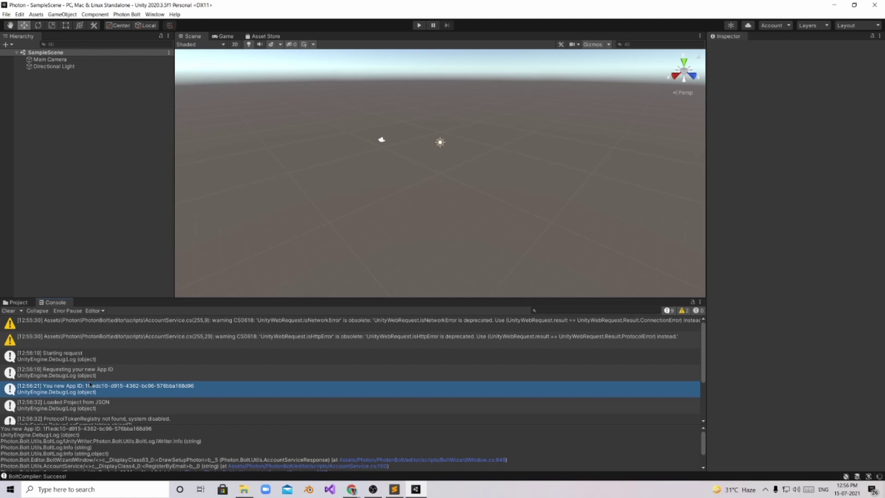
pyautogui.scroll(-5, 658, 361)
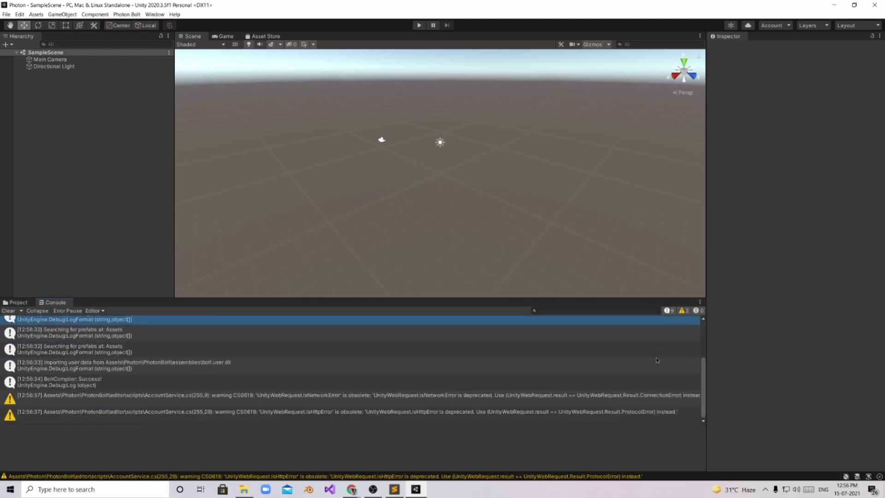
pyautogui.click(558, 395)
pyautogui.click(484, 411)
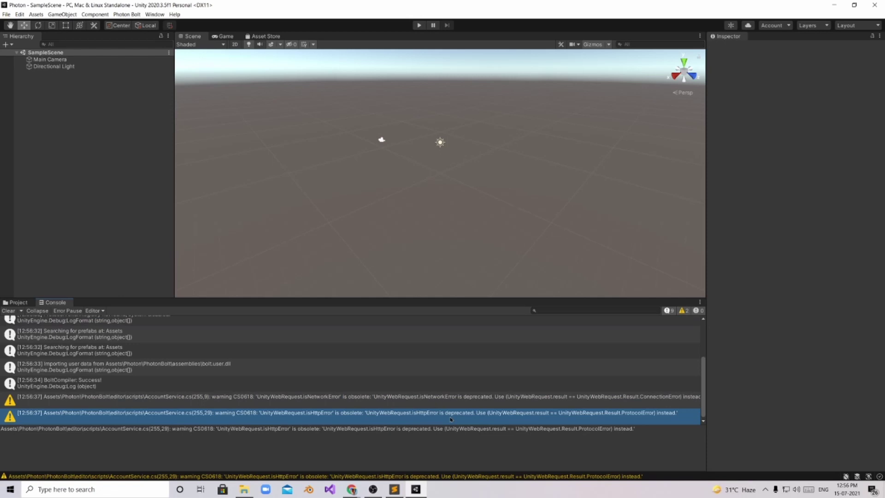
pyautogui.scroll(5, 436, 414)
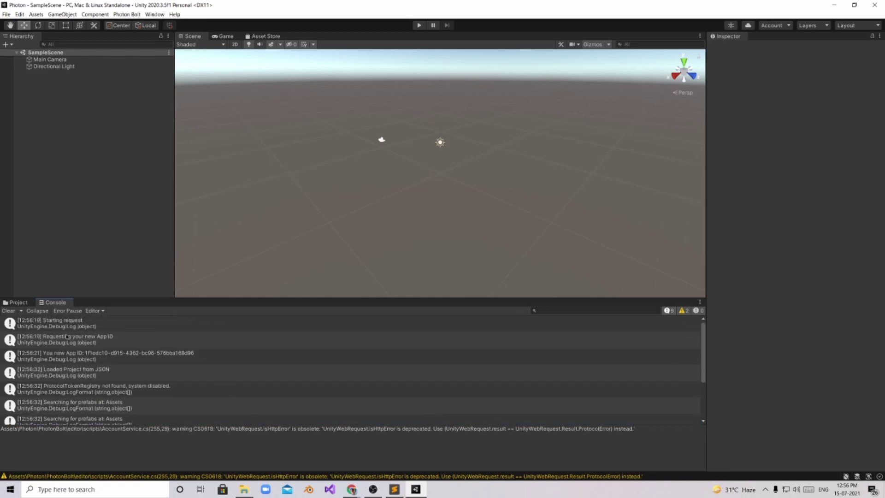
pyautogui.click(127, 13)
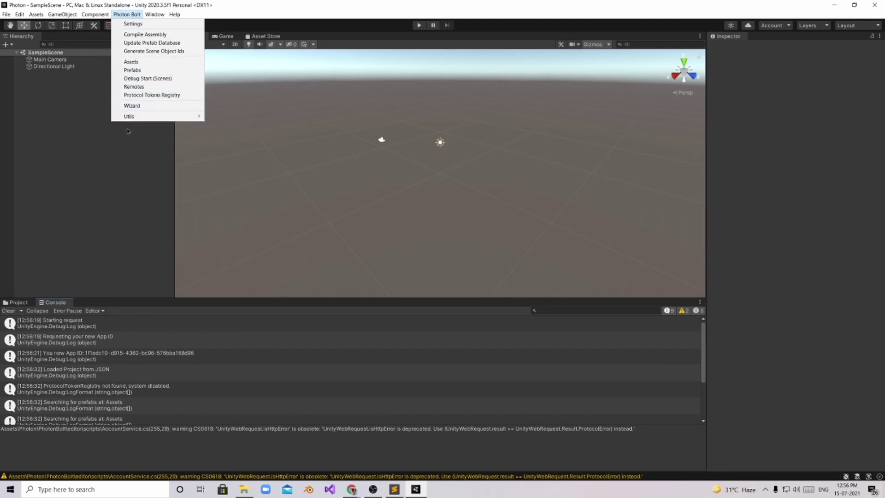
pyautogui.click(68, 89)
pyautogui.rightClick(68, 89)
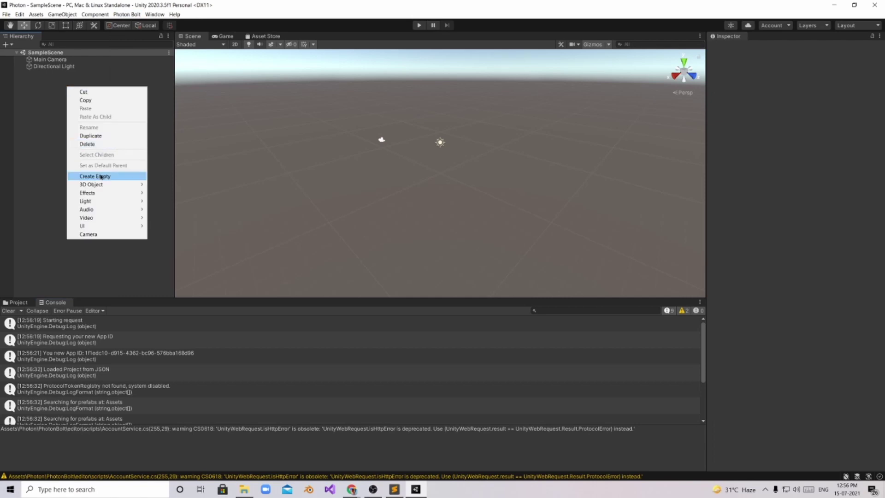
pyautogui.moveTo(105, 184)
pyautogui.click(167, 184)
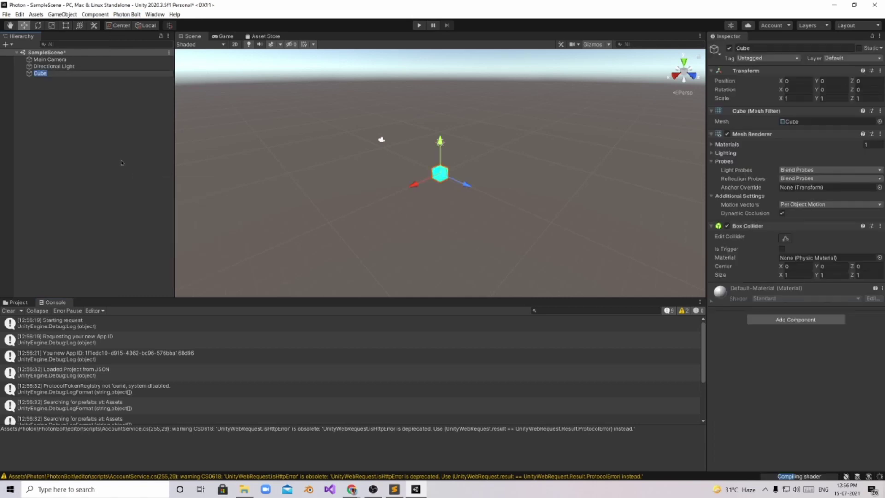
pyautogui.click(609, 277)
pyautogui.click(40, 73)
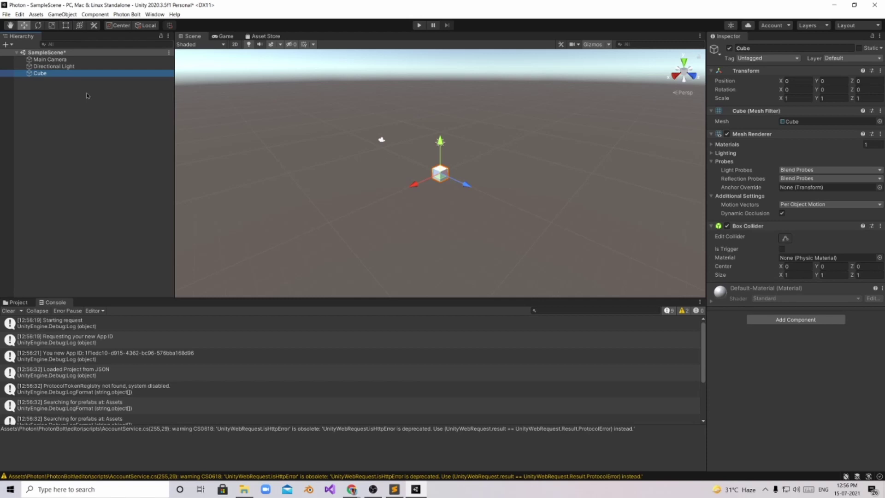
pyautogui.click(796, 320)
pyautogui.write('Ob')
pyautogui.write('P')
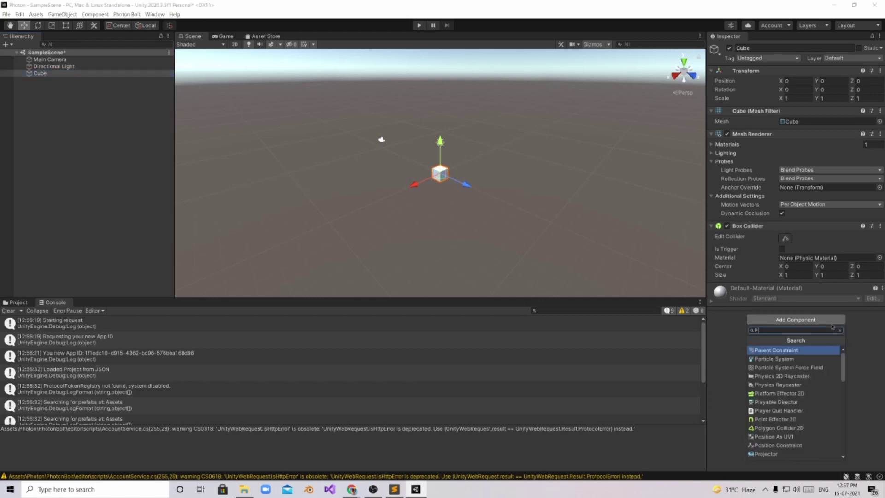
pyautogui.write('ho')
pyautogui.press('BackSpace')
pyautogui.press('BackSpace')
pyautogui.press('BackSpace')
pyautogui.scroll(-2, 792, 443)
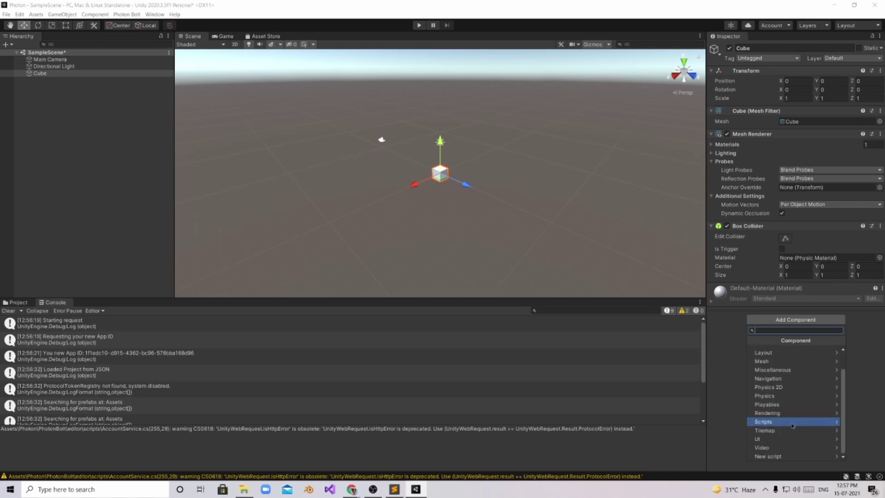
pyautogui.click(765, 430)
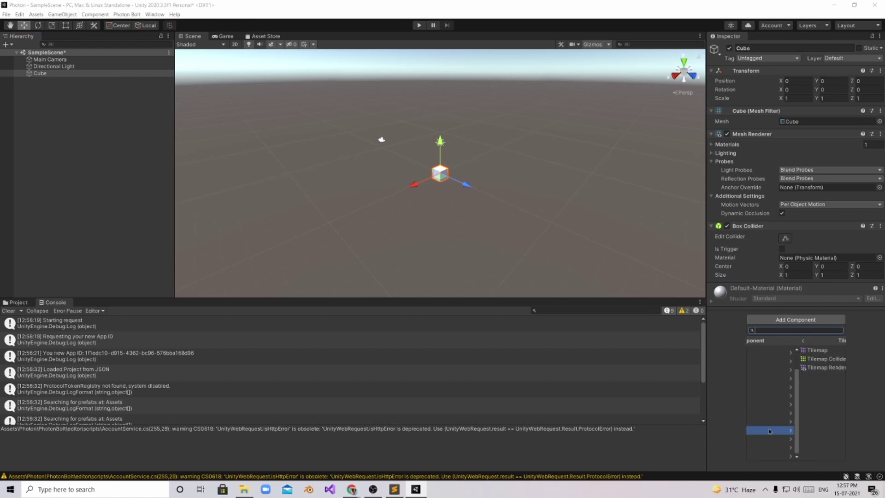
pyautogui.click(750, 340)
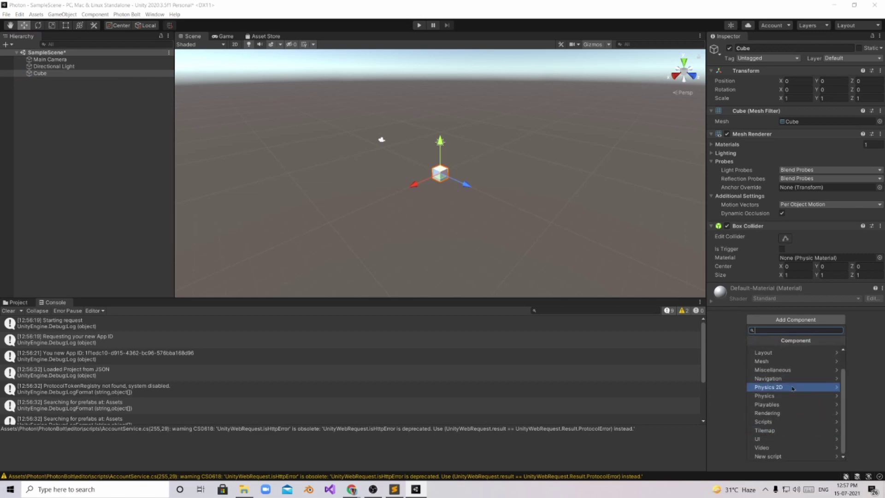
pyautogui.click(762, 447)
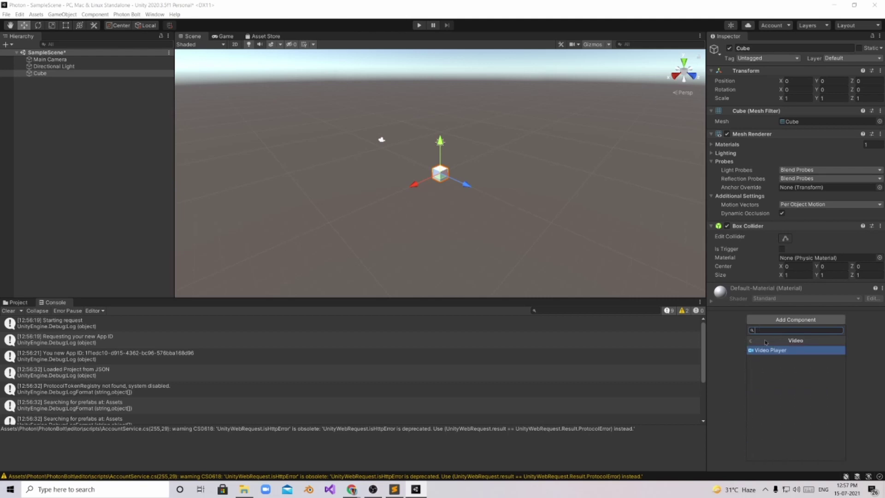
pyautogui.click(776, 351)
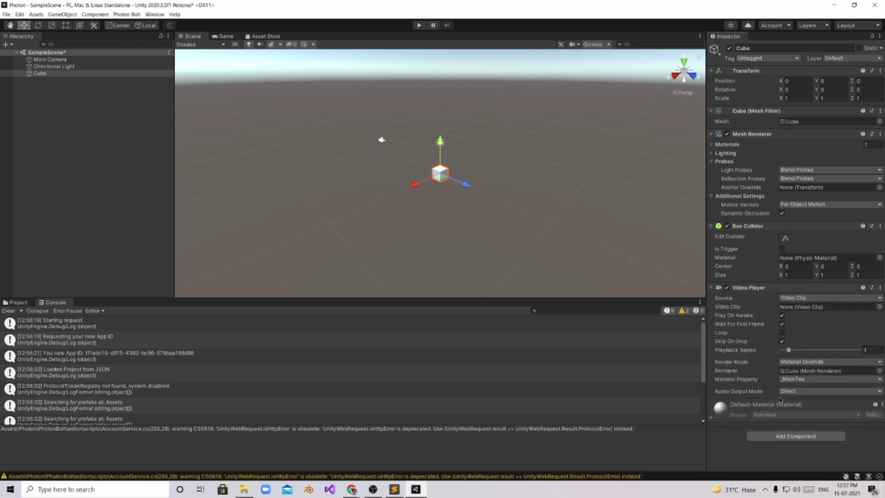
pyautogui.rightClick(765, 291)
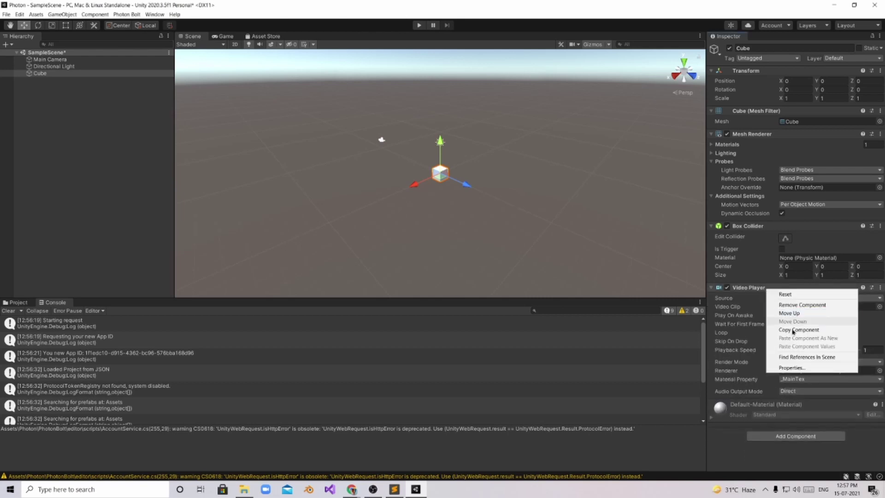
pyautogui.click(789, 306)
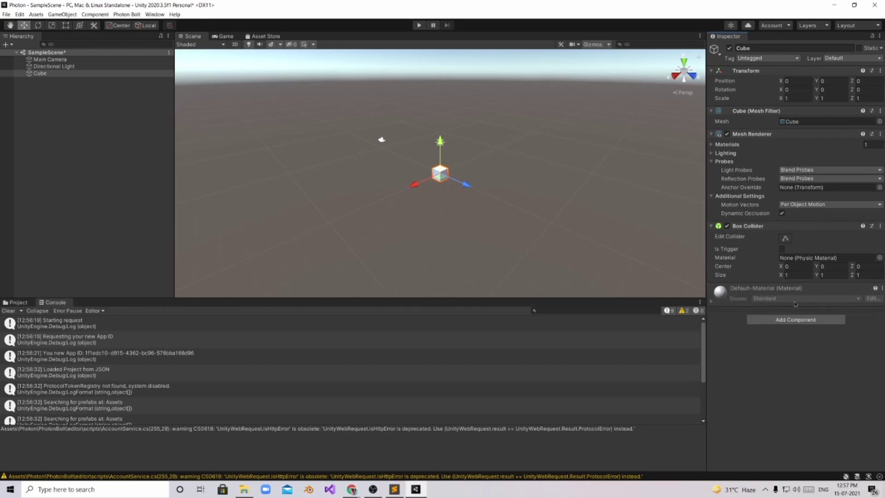
# - Look through the Photon Bolt > Settings window and close it
pyautogui.click(125, 15)
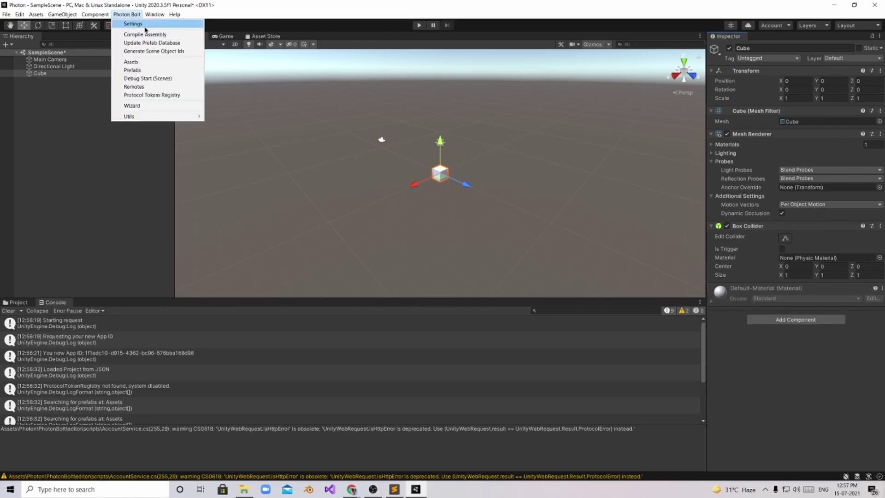
pyautogui.click(144, 35)
pyautogui.scroll(-2, 226, 135)
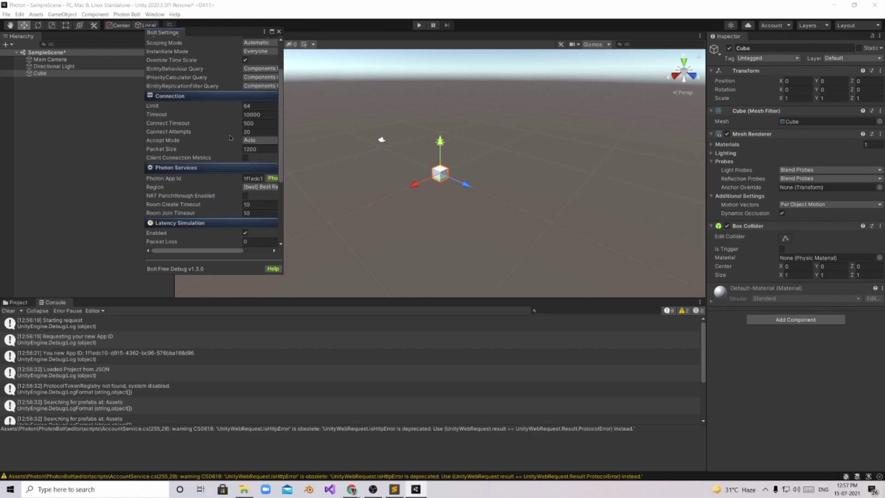
pyautogui.scroll(-4, 230, 137)
pyautogui.scroll(-1, 234, 133)
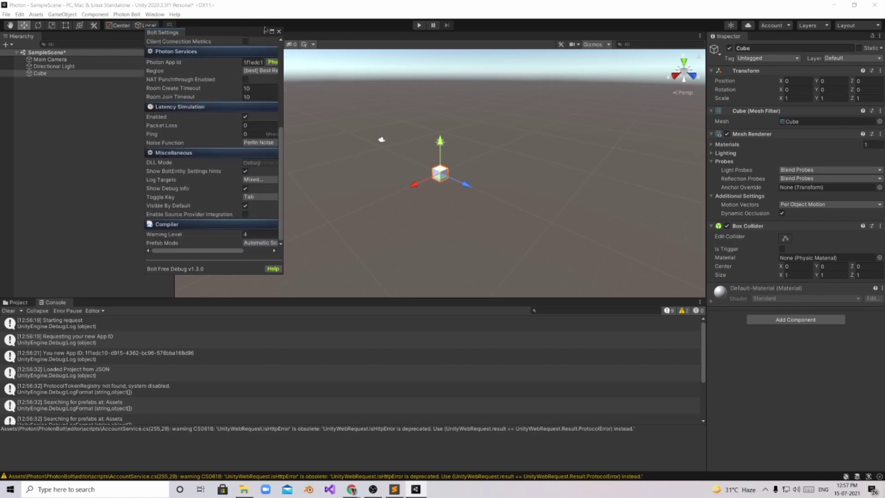
pyautogui.click(278, 31)
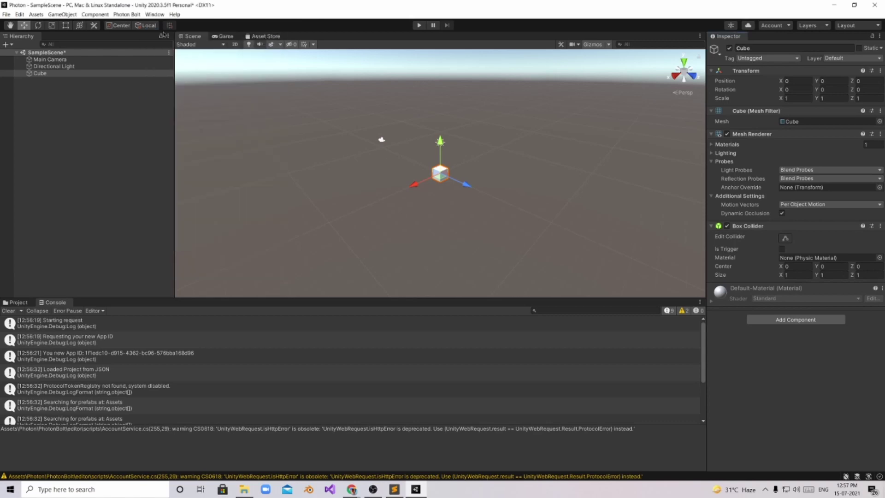
# - Reopen and dismiss the Photon Bolt menu, then bring up the Alt+Tab window switcher
pyautogui.click(127, 15)
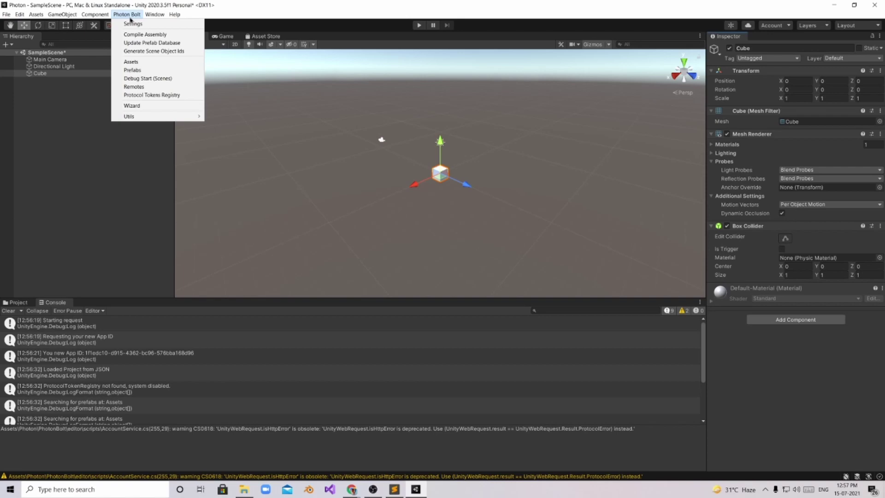
pyautogui.click(126, 200)
pyautogui.hotkey('alt', 'Tab')
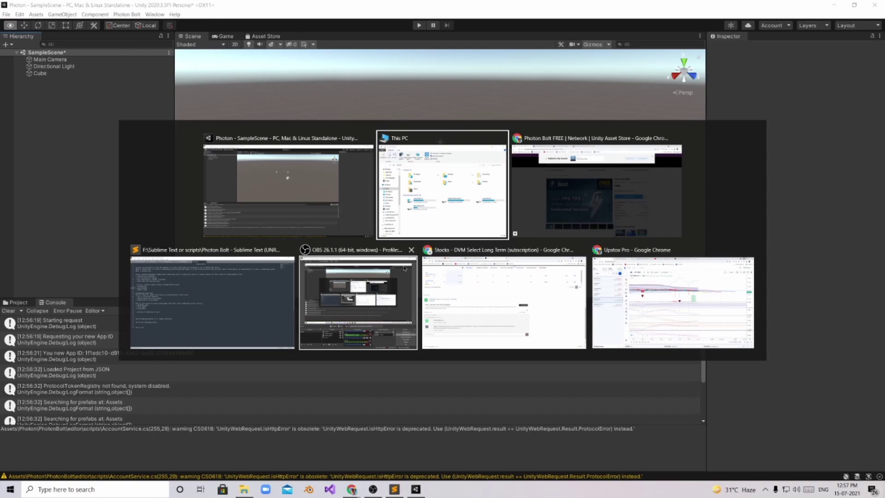
# - Switch to Chrome, view the Photon Engine Bolt tab, then return to the Photon Bolt FREE page
pyautogui.click(496, 187)
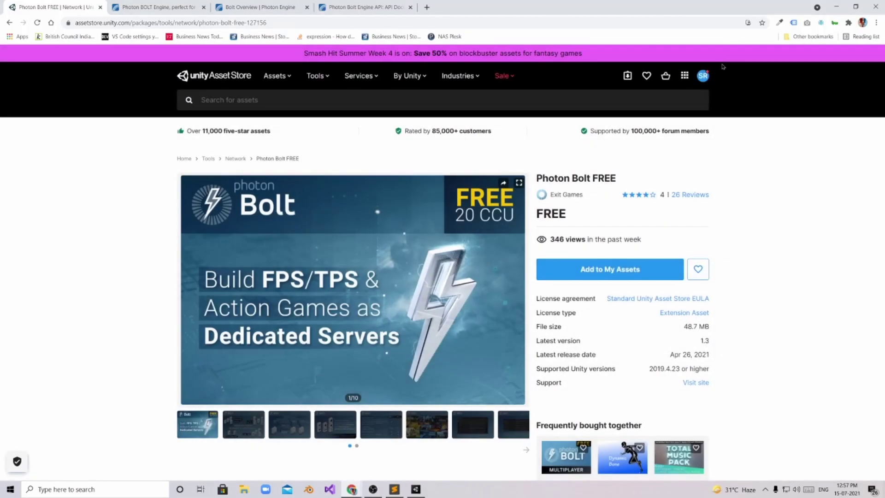
pyautogui.click(153, 7)
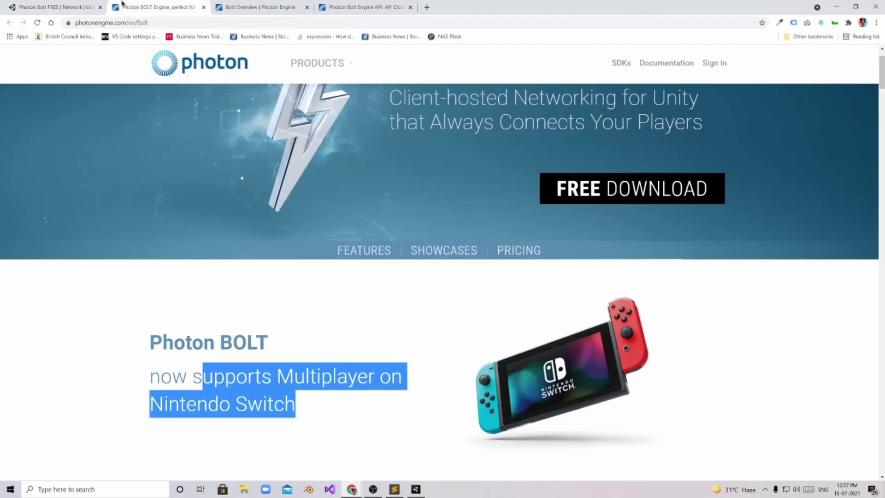
pyautogui.click(83, 8)
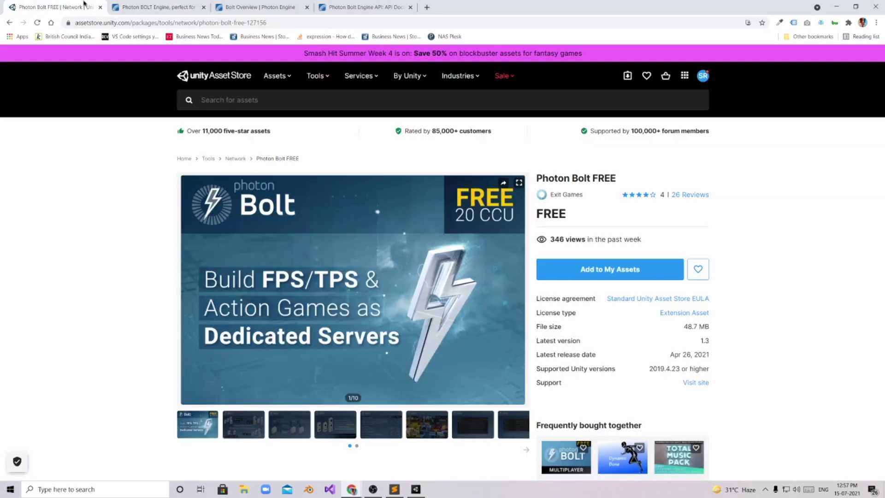
pyautogui.scroll(-5, 139, 135)
pyautogui.scroll(-3, 159, 165)
pyautogui.scroll(-3, 160, 164)
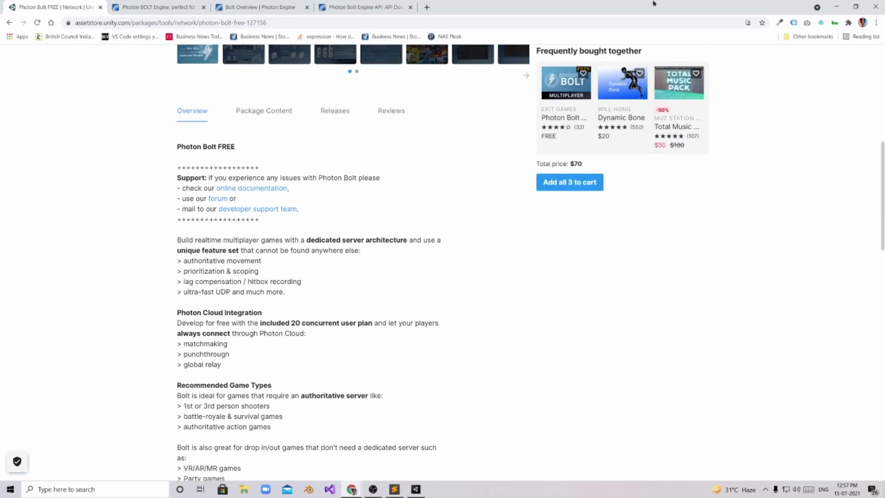
pyautogui.moveTo(83, 318); pyautogui.dragTo(545, 293)
pyautogui.click(546, 292)
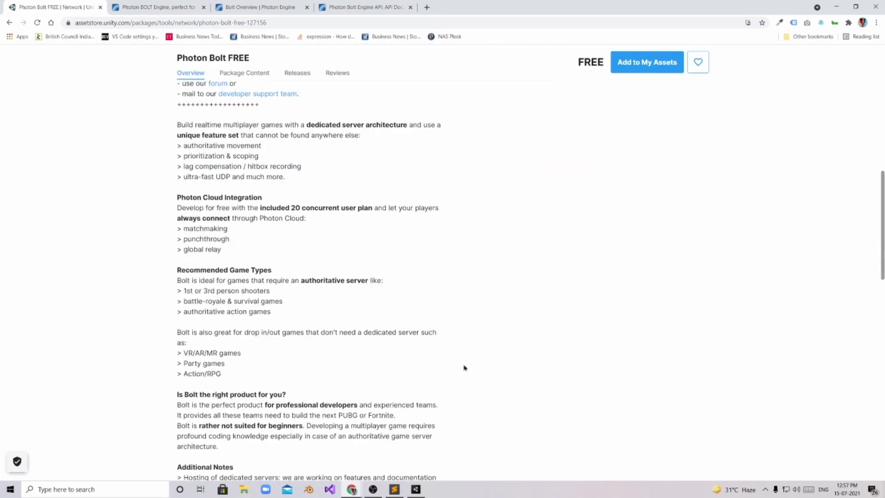
pyautogui.scroll(-5, 463, 367)
pyautogui.scroll(-5, 463, 367)
pyautogui.scroll(-3, 463, 367)
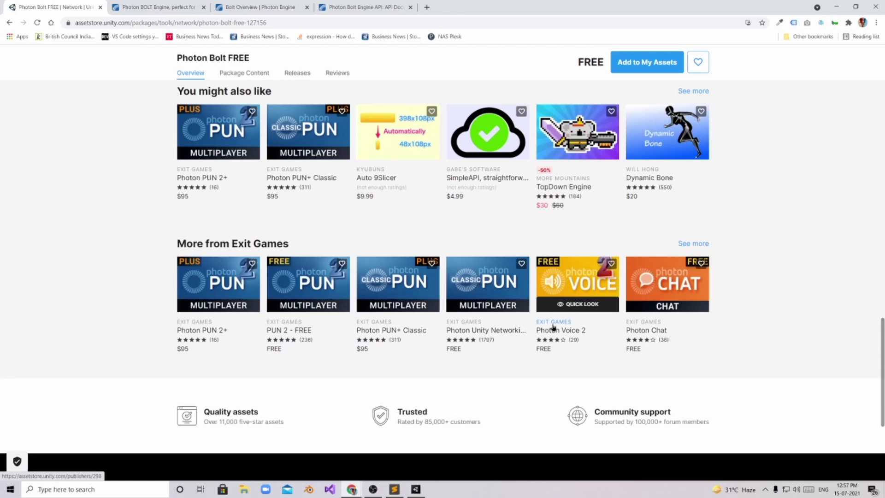
pyautogui.scroll(-5, 553, 325)
pyautogui.scroll(4, 536, 328)
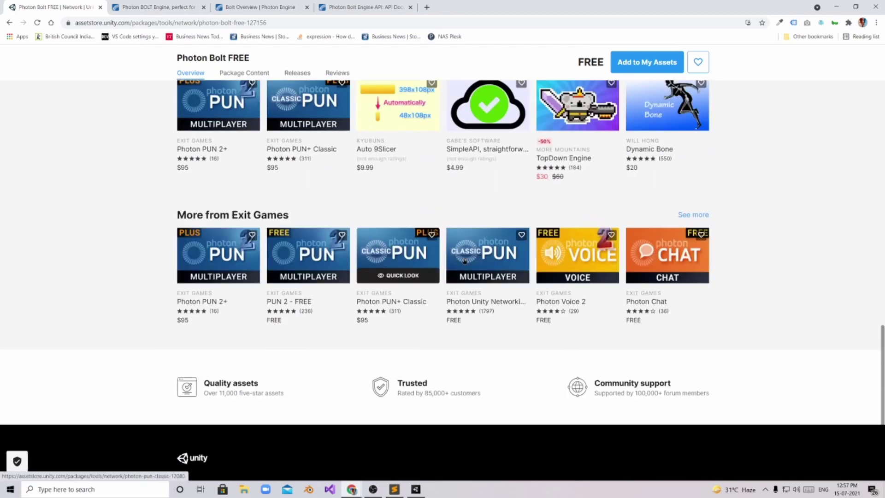
pyautogui.scroll(3, 725, 258)
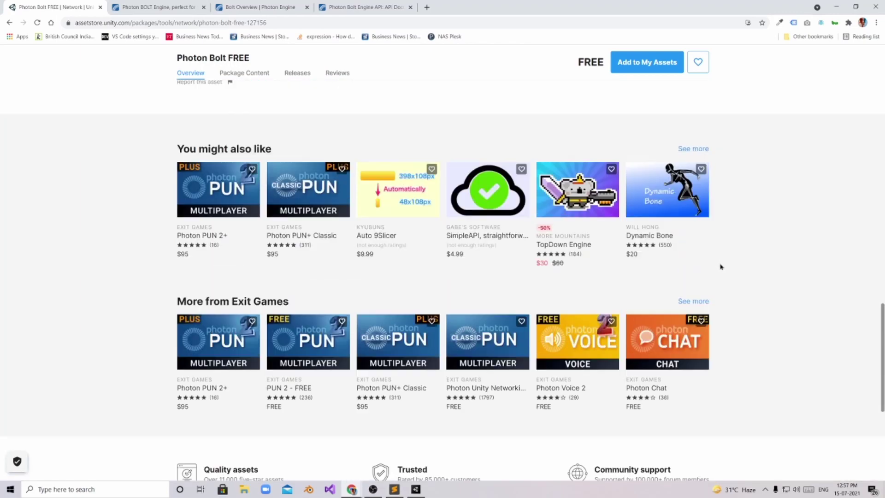
pyautogui.scroll(1, 722, 265)
pyautogui.scroll(3, 722, 265)
pyautogui.scroll(3, 722, 267)
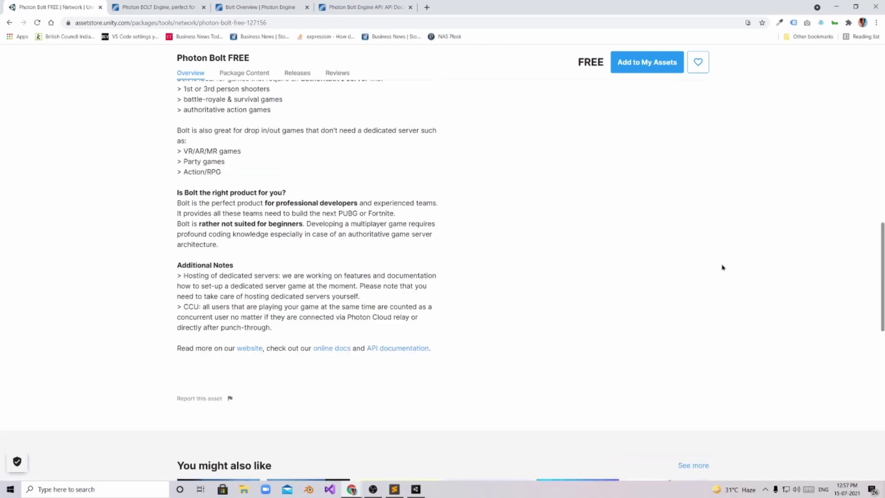
pyautogui.scroll(4, 723, 267)
pyautogui.scroll(5, 723, 267)
pyautogui.scroll(2, 723, 267)
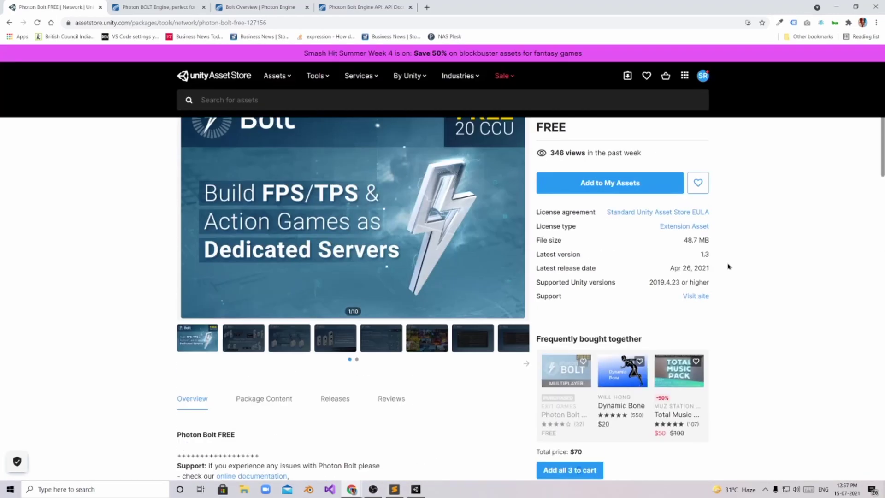
pyautogui.scroll(3, 728, 267)
pyautogui.scroll(1, 728, 266)
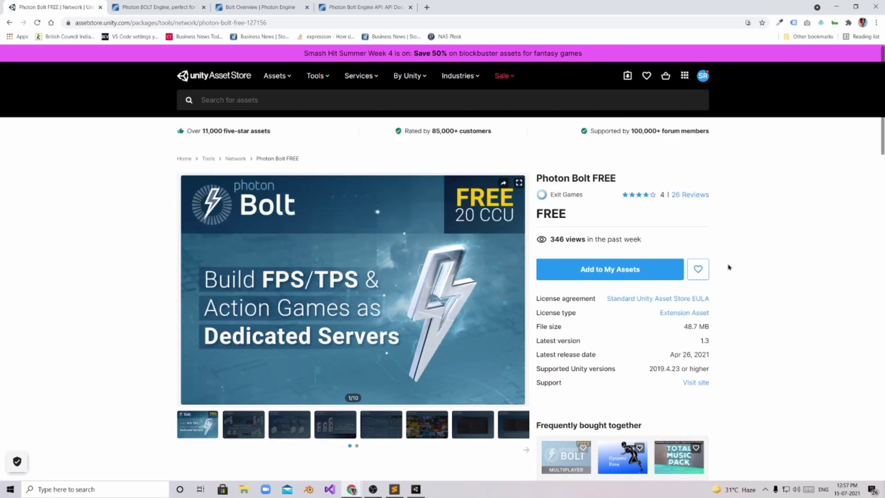